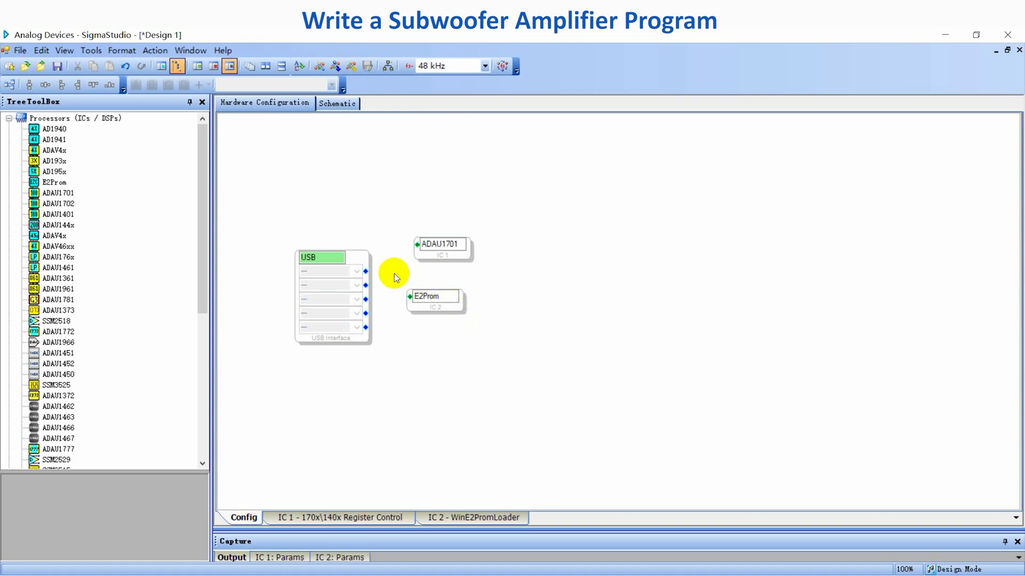
Wire the USB interface's first two channels to the ADAU1701 processor and the E2Prom in the hardware configuration.
left_click_drag(366, 271, 417, 245)
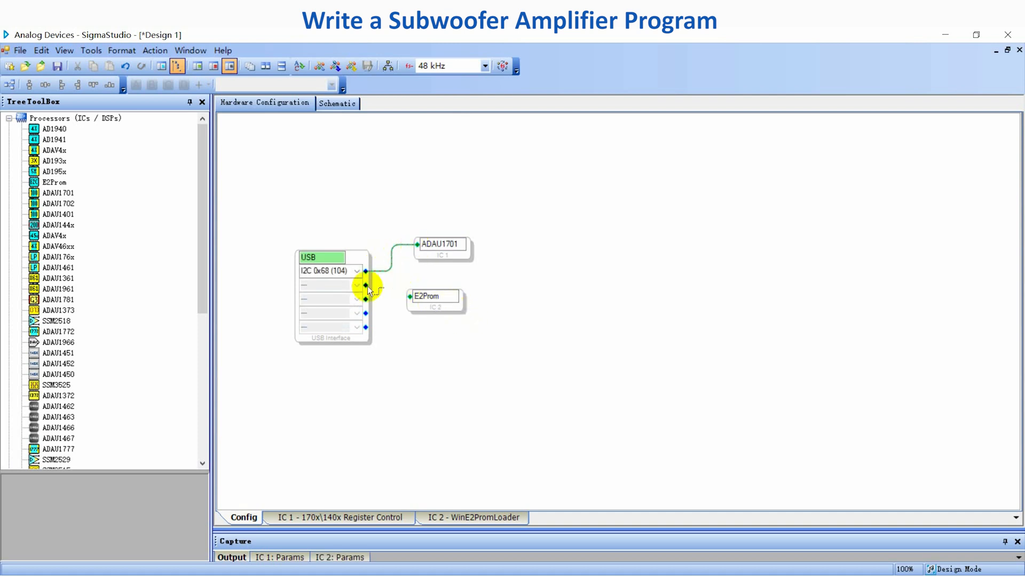
left_click_drag(366, 285, 412, 298)
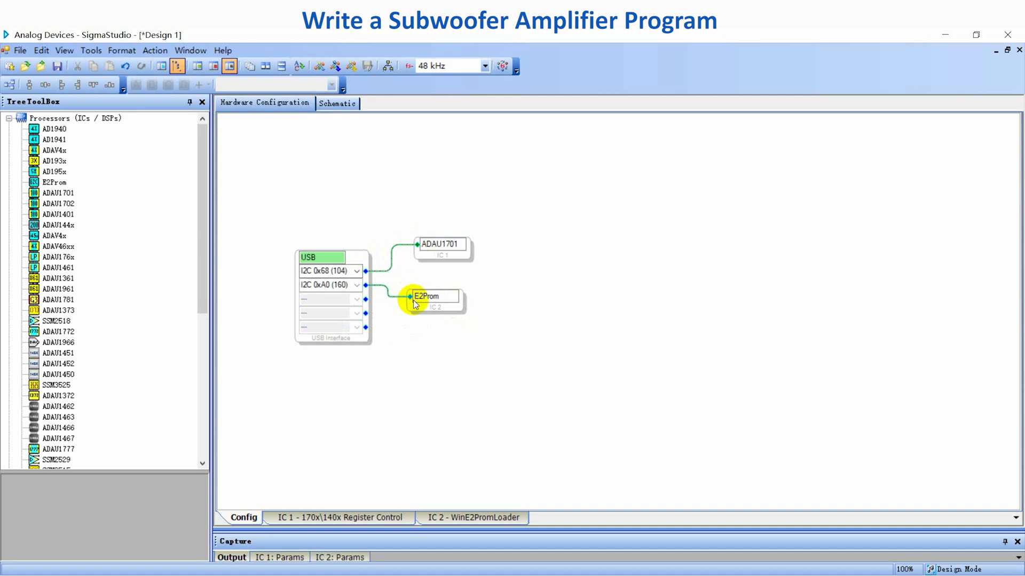
Place an Input block and two Output blocks, DAC0 and DAC1, at opposite ends of the schematic.
left_click(335, 103)
left_click(22, 321)
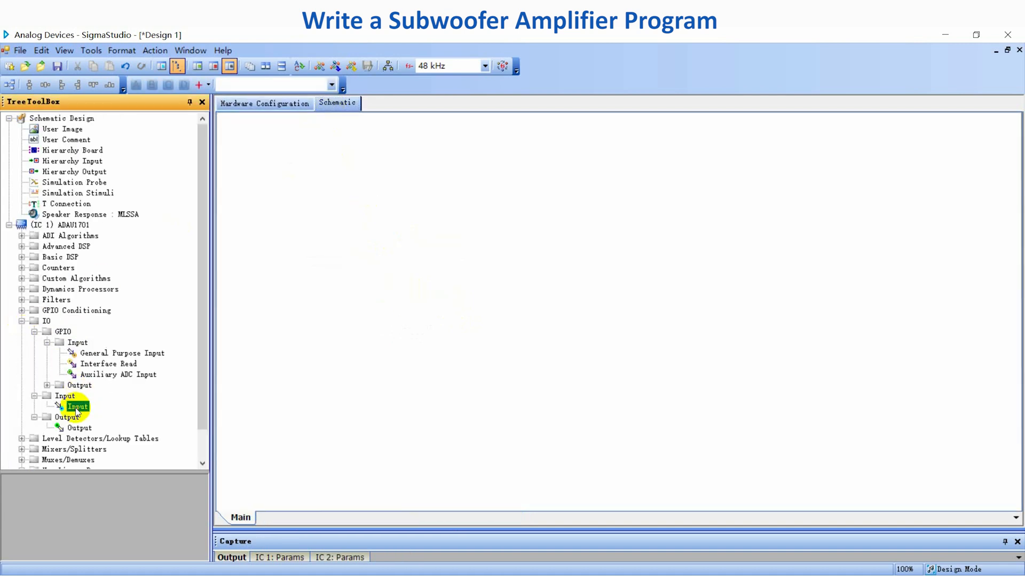
left_click_drag(74, 407, 257, 217)
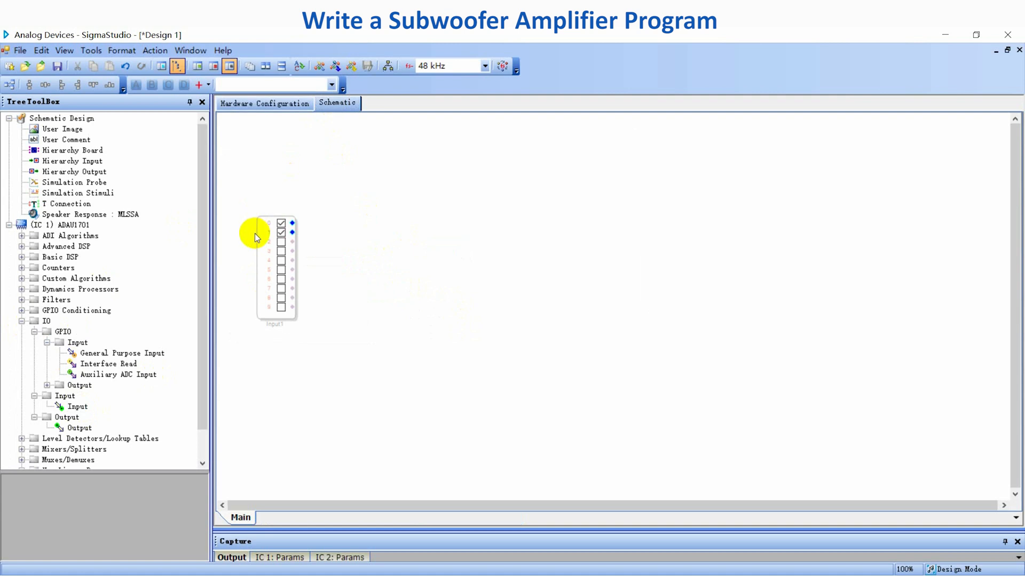
left_click_drag(72, 427, 863, 241)
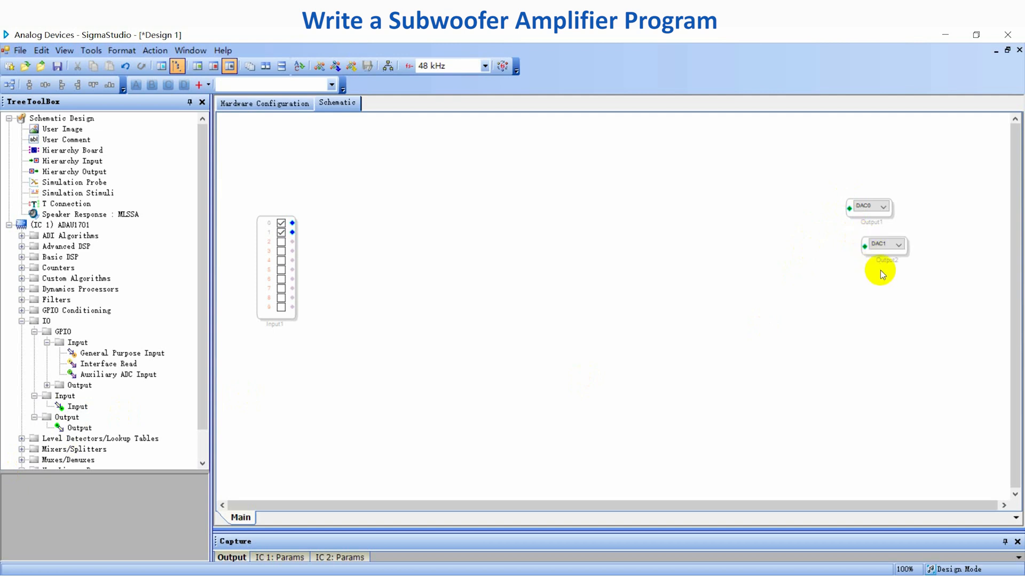
left_click_drag(898, 247, 886, 249)
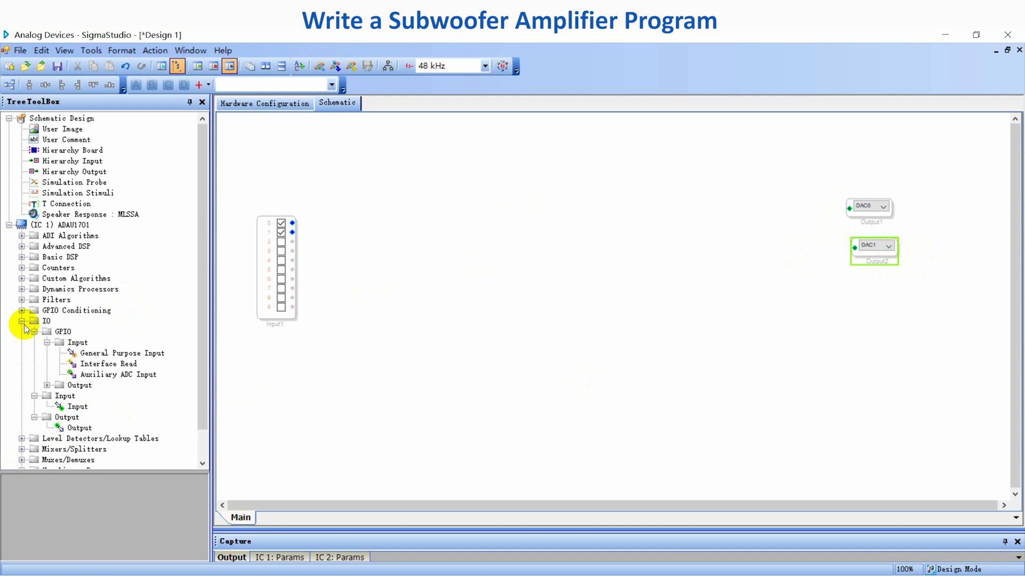
Add a DC Blocking filter beside the Input block, extend it to two channels and wire both inputs to it.
scroll(24, 328, "down", 1)
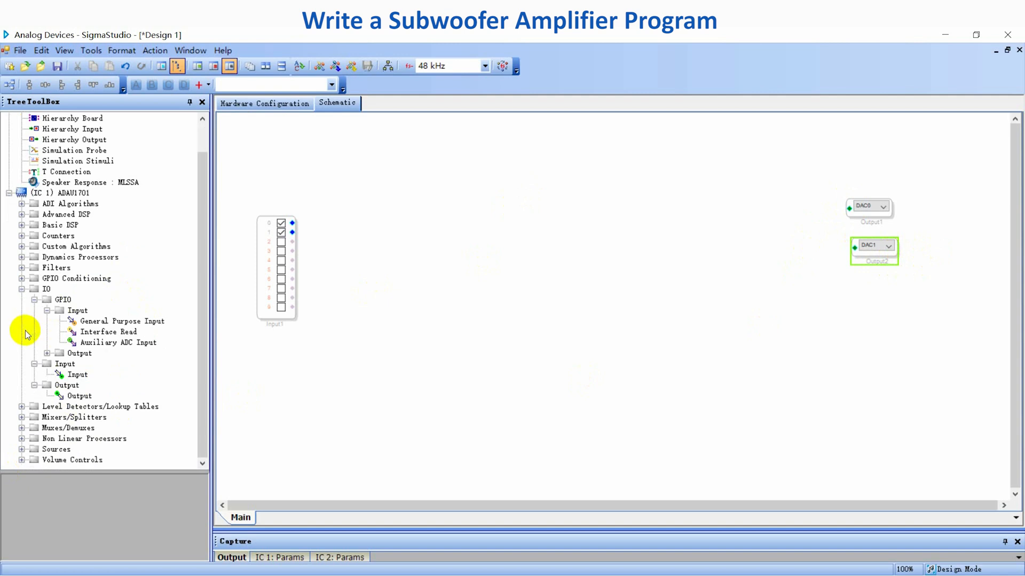
left_click(22, 267)
left_click_drag(80, 321, 363, 239)
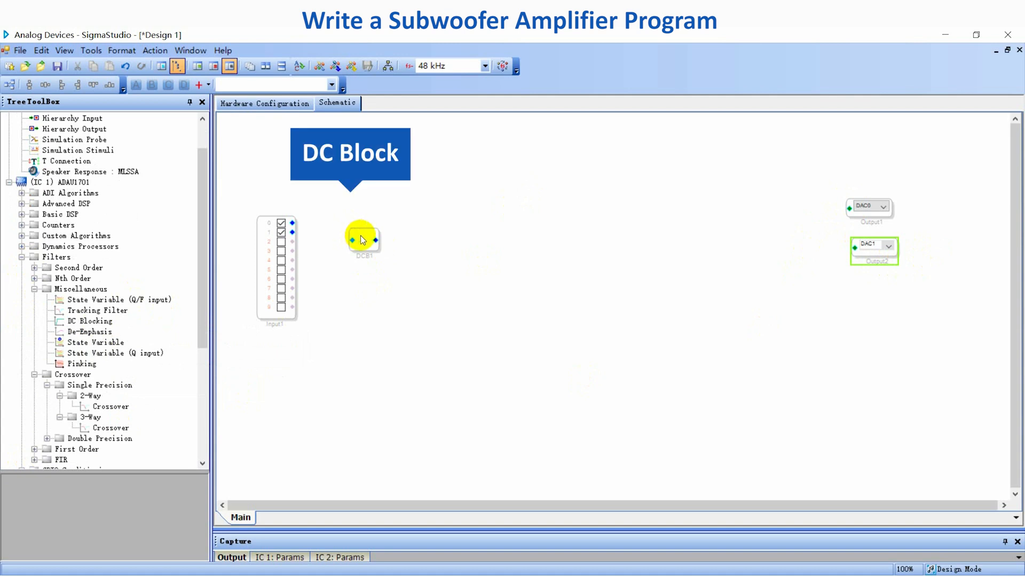
left_click_drag(376, 235, 331, 231)
right_click(355, 223)
mouse_move(481, 225)
left_click(561, 226)
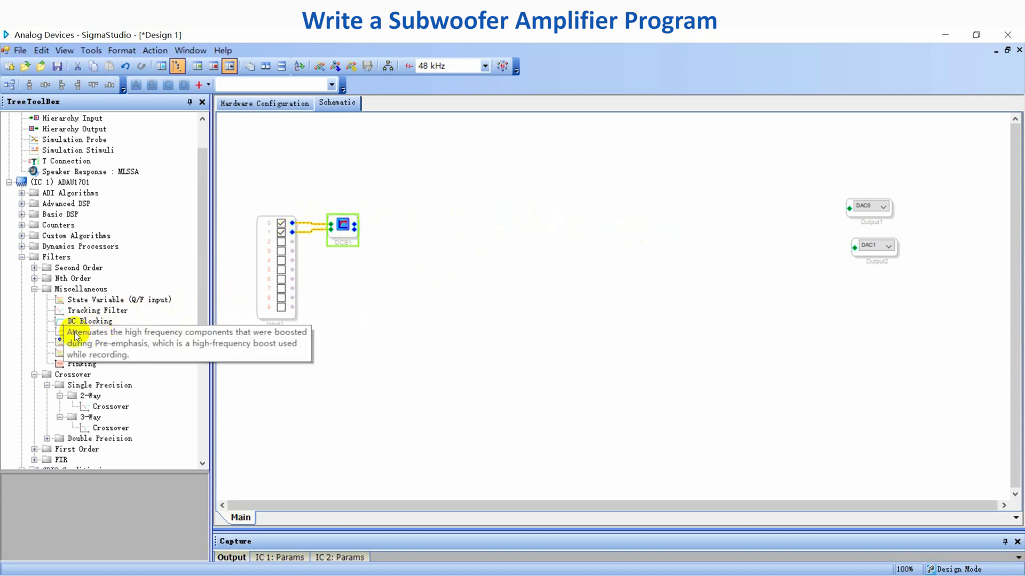
Add a Signal Merger after the DC Blocking filter and wire both filter outputs to it.
scroll(41, 289, "down", 4)
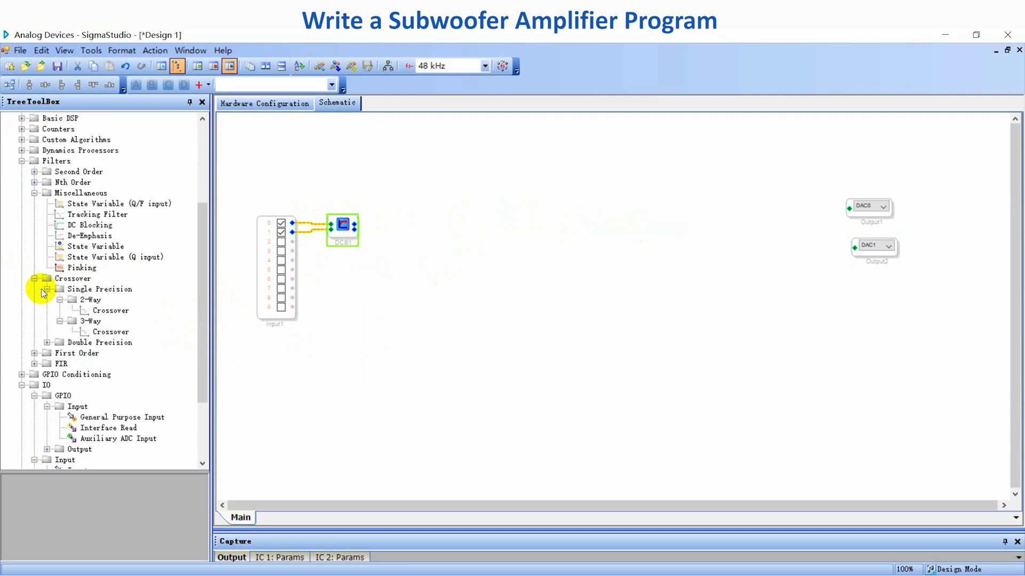
scroll(41, 289, "down", 2)
left_click(22, 416)
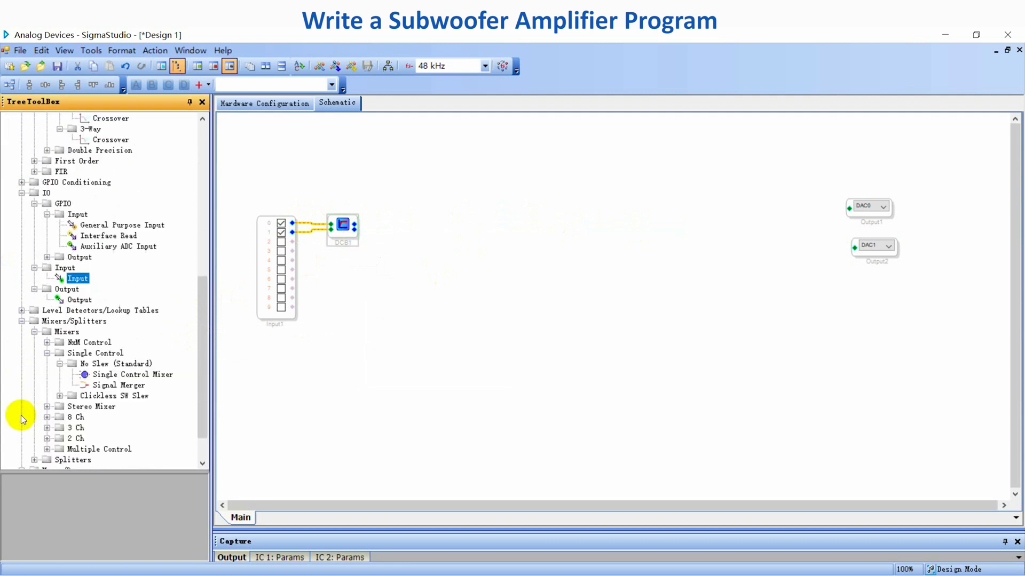
left_click_drag(118, 385, 393, 222)
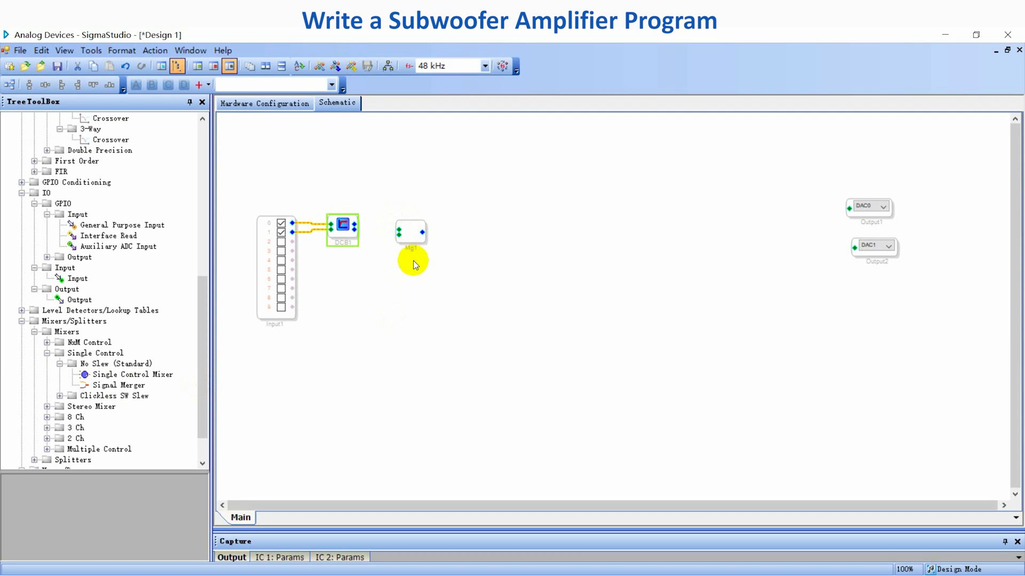
left_click_drag(418, 244, 411, 239)
left_click_drag(355, 224, 391, 231)
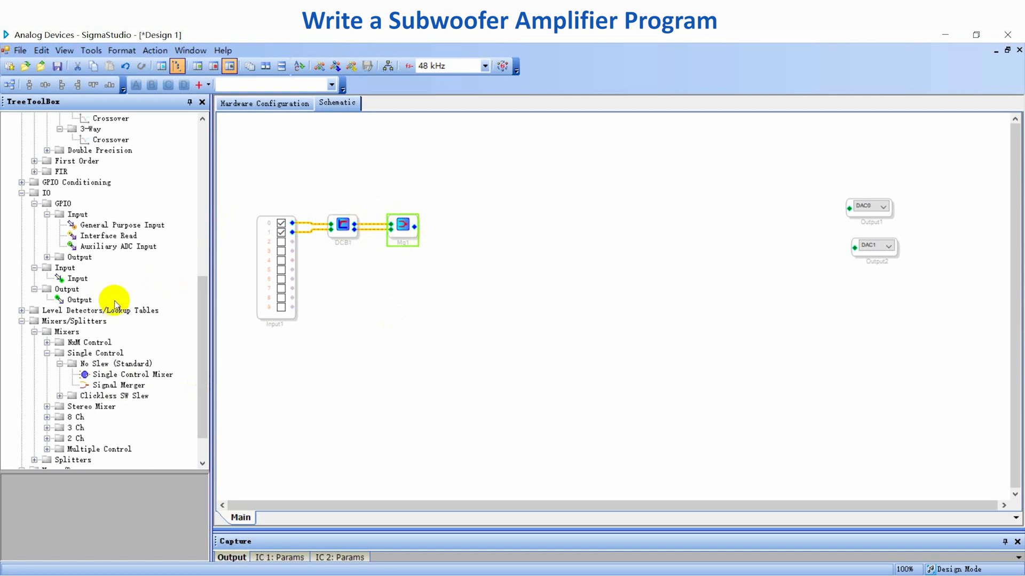
scroll(115, 310, "up", 9)
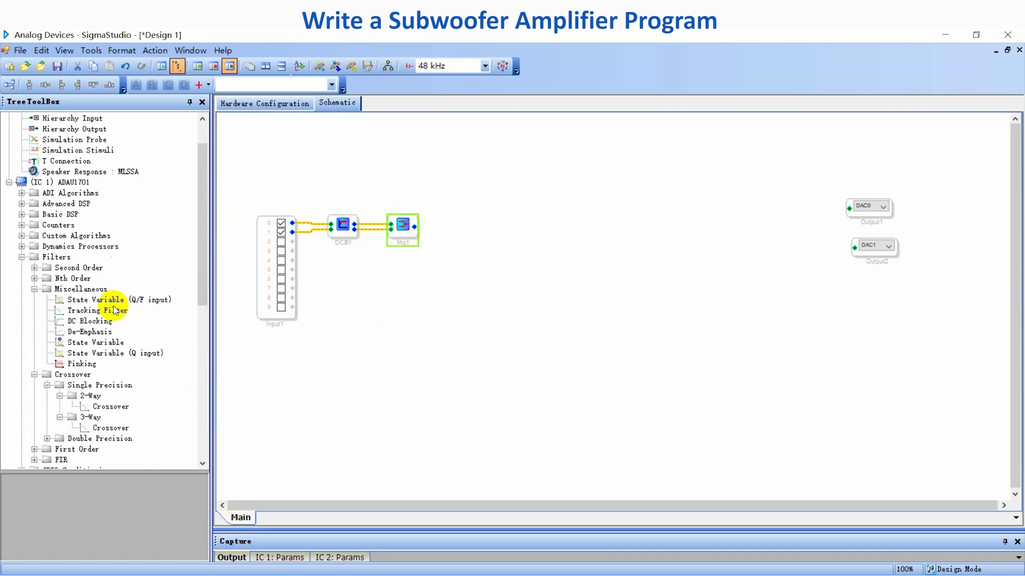
left_click(22, 214)
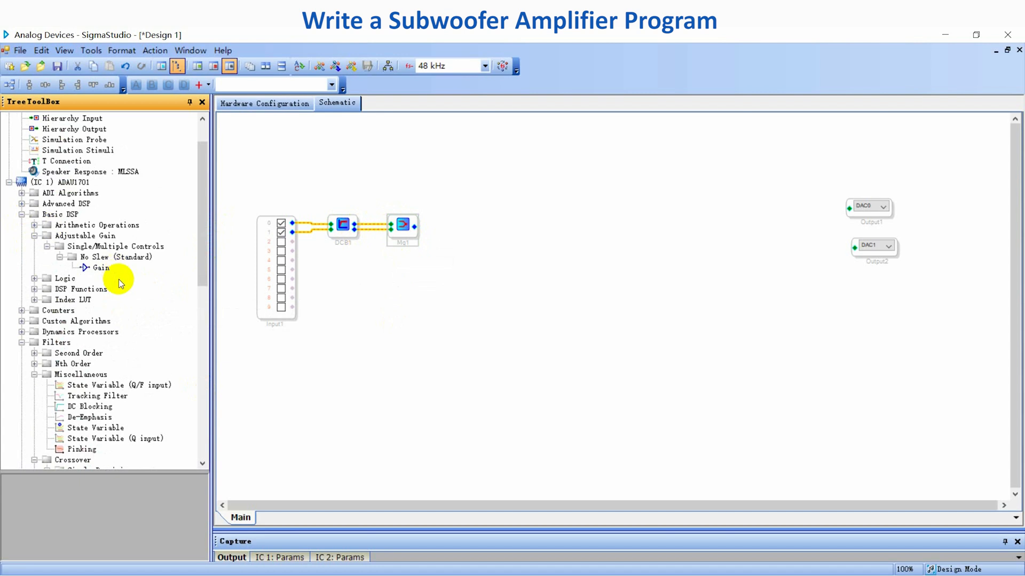
left_click(21, 214)
Add two Single slew ext vol blocks after the Signal Merger and wire the merger and both volume blocks in series.
scroll(96, 412, "down", 10)
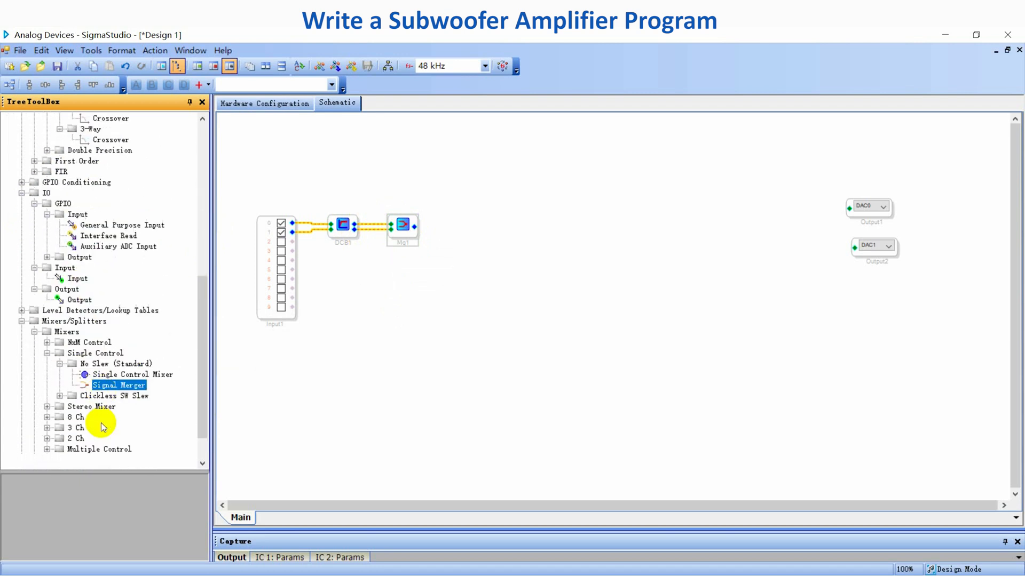
left_click(21, 460)
left_click_drag(128, 439, 479, 208)
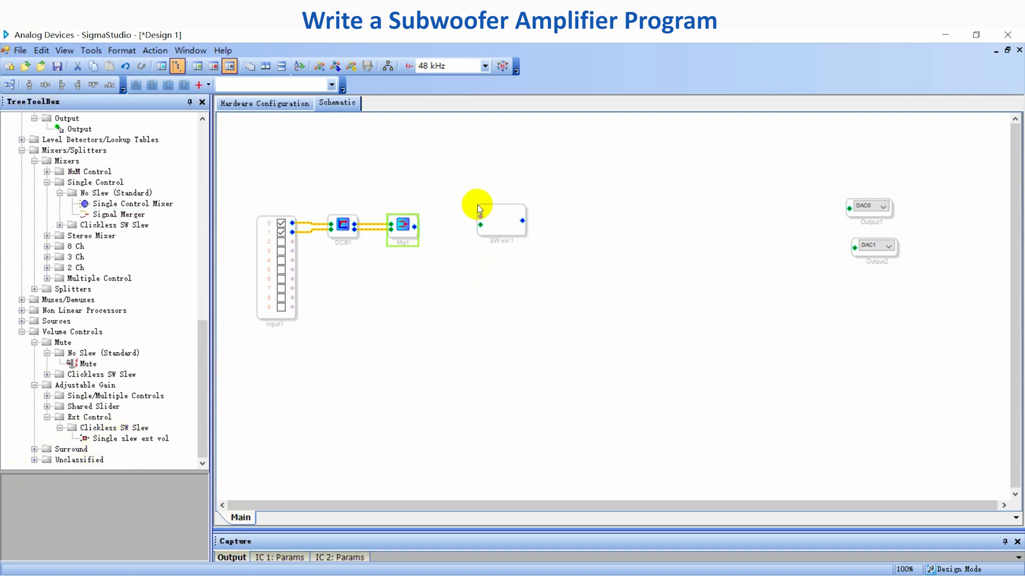
left_click_drag(128, 438, 547, 226)
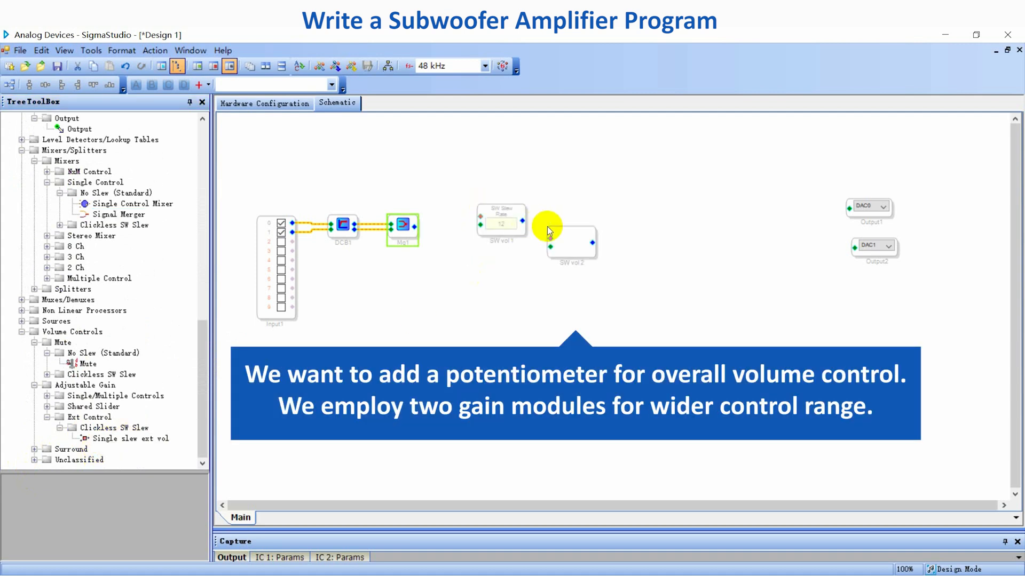
left_click_drag(525, 211, 501, 220)
left_click_drag(574, 230, 556, 214)
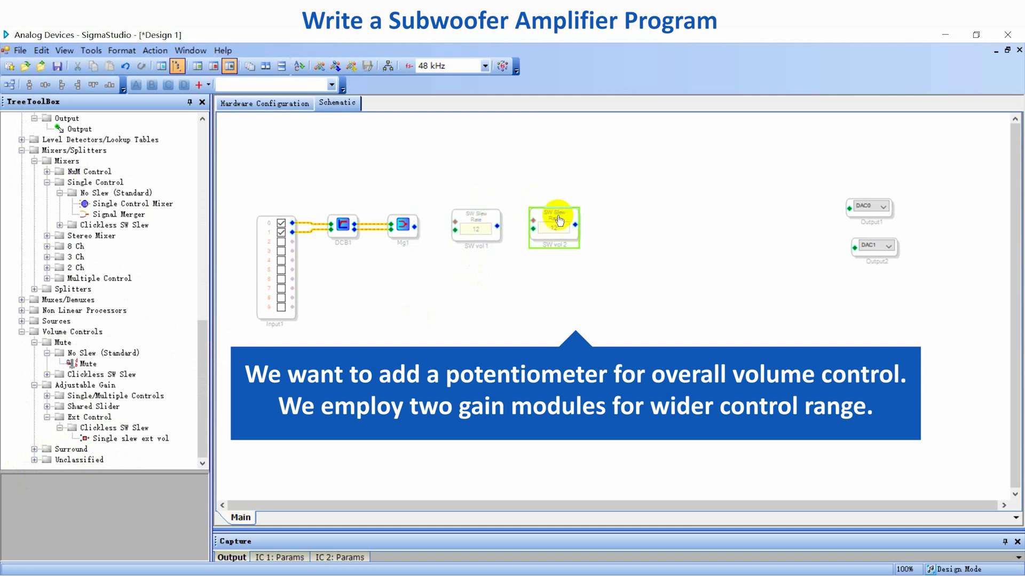
left_click_drag(415, 230, 534, 228)
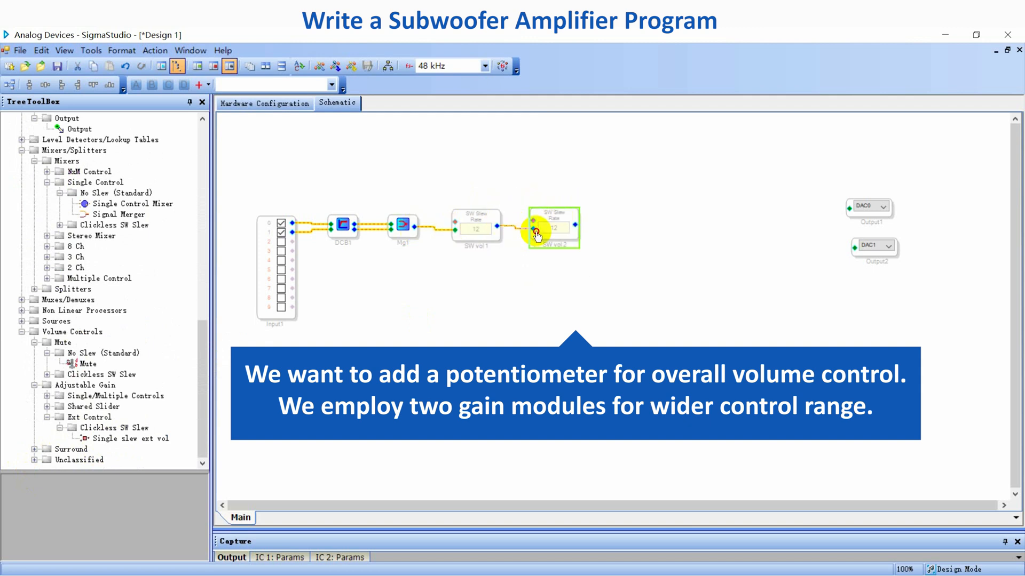
Place an Auxiliary ADC Input block set to AUX_ADC_0 above the signal chain.
scroll(72, 320, "up", 6)
left_click(124, 267)
left_click_drag(124, 270, 385, 157)
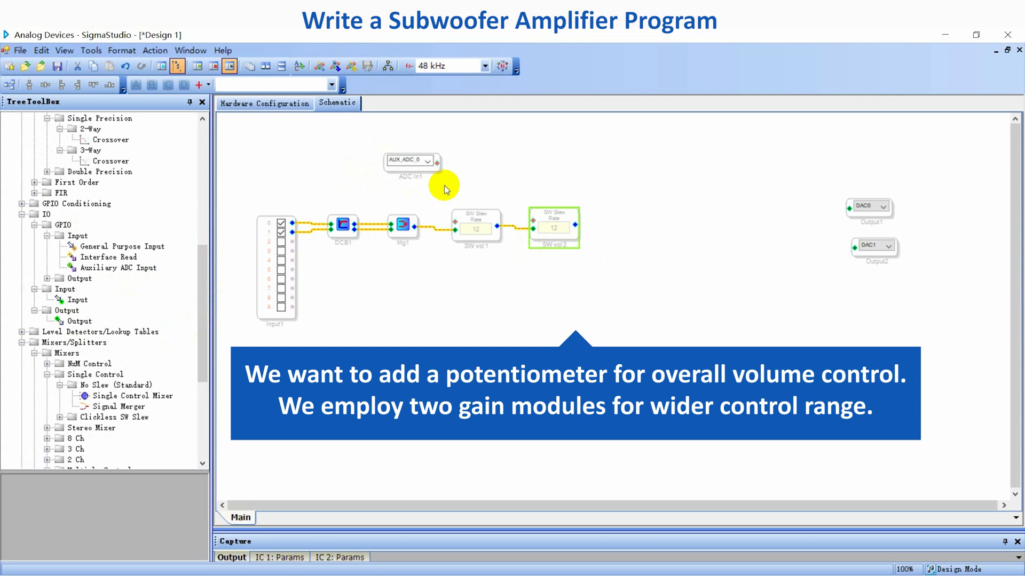
left_click_drag(435, 165, 414, 175)
Add a T Connection that feeds the auxiliary ADC signal to both volume blocks' control inputs, and route the second wire clear of the blocks.
scroll(56, 202, "up", 10)
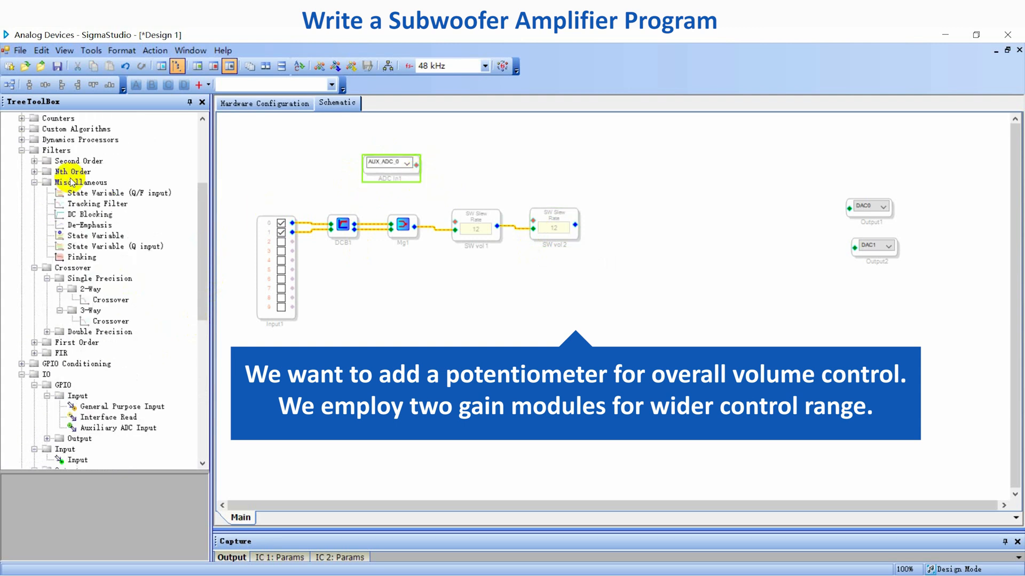
left_click_drag(54, 208, 468, 166)
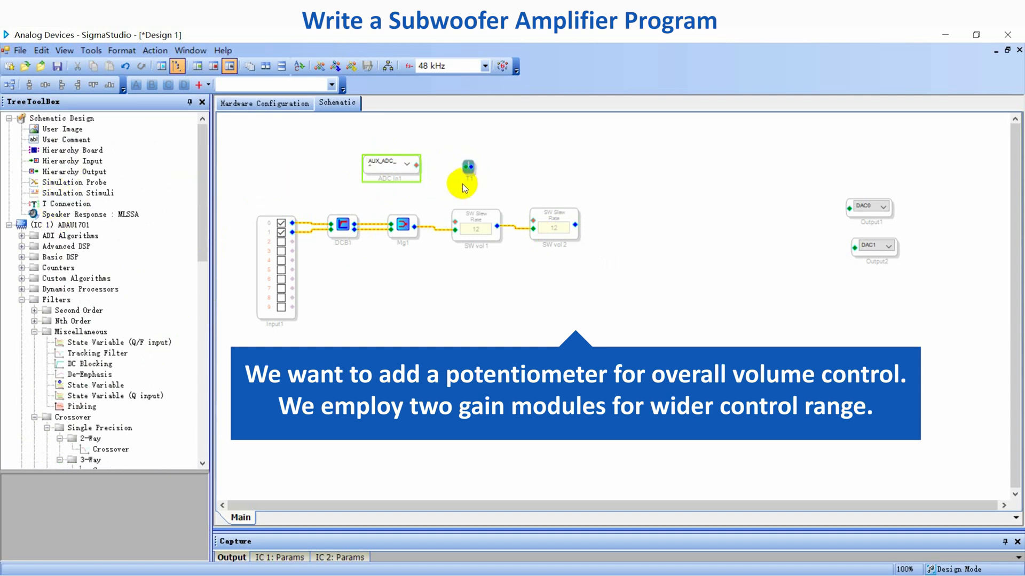
left_click(354, 151)
left_click_drag(375, 148, 454, 223)
left_click_drag(422, 168, 533, 221)
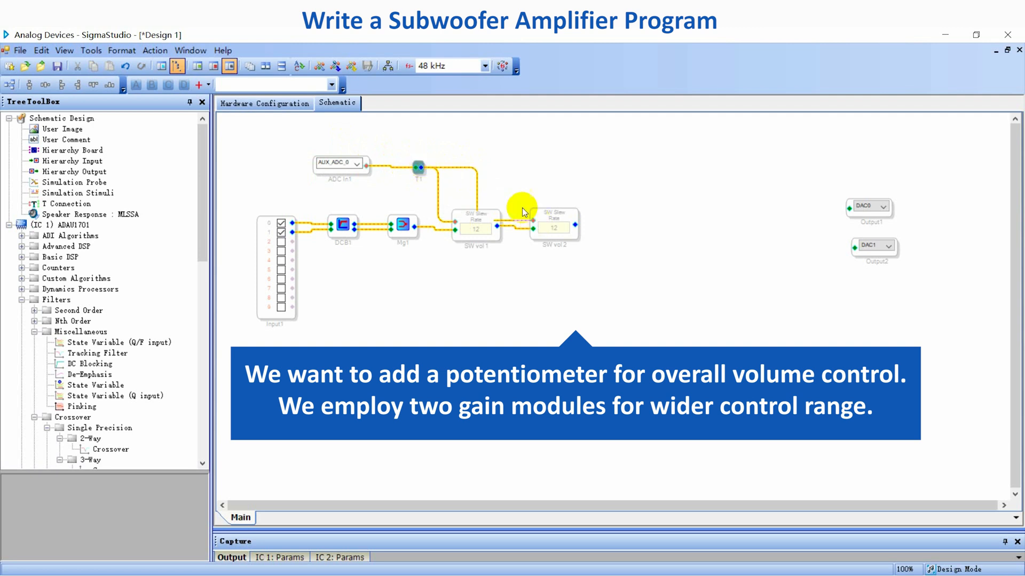
left_click_drag(474, 169, 508, 160)
Add a no-slew Gain block after the second volume block and wire that block's output to it.
double_click(32, 258)
left_click(95, 311)
left_click_drag(91, 312, 623, 210)
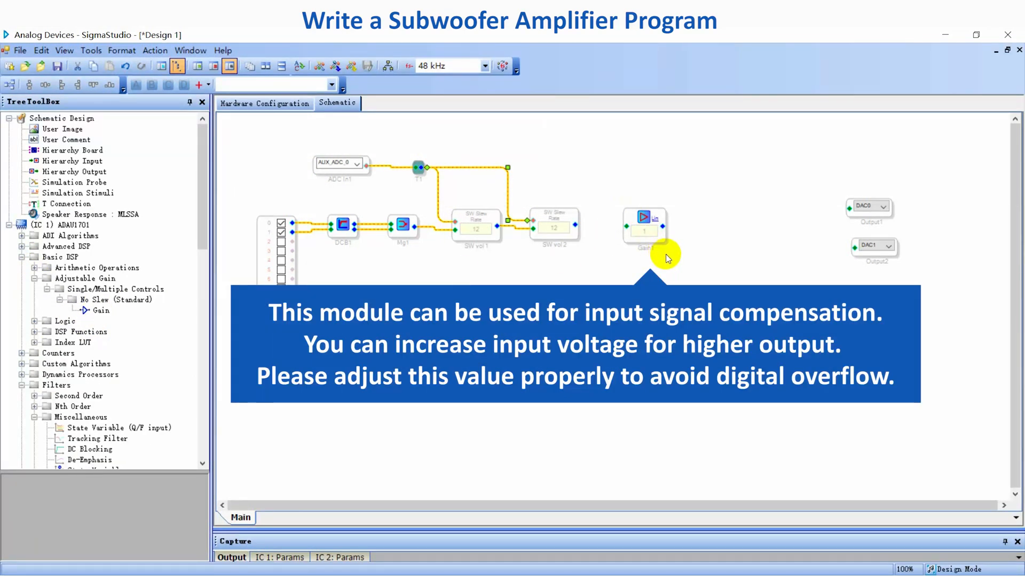
left_click_drag(664, 239, 653, 237)
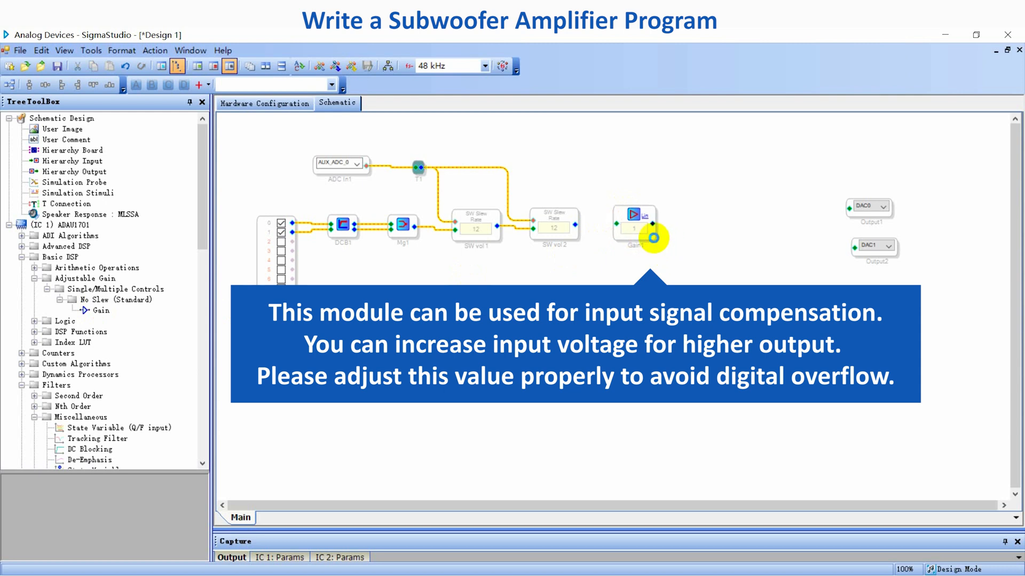
left_click_drag(574, 224, 618, 224)
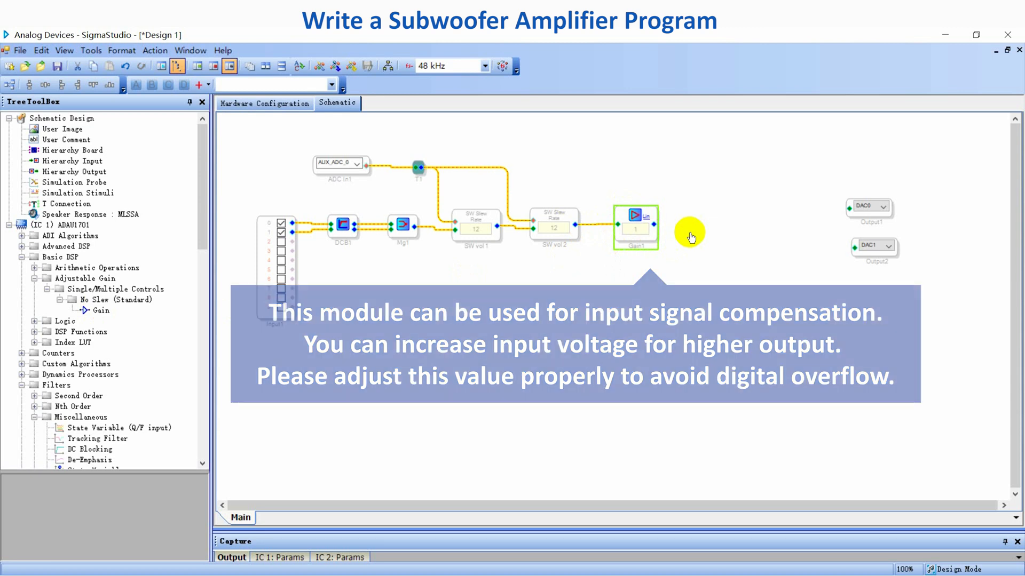
Add a single-precision 3-Way Crossover after the Gain block and wire the gain output to it.
scroll(80, 355, "down", 2)
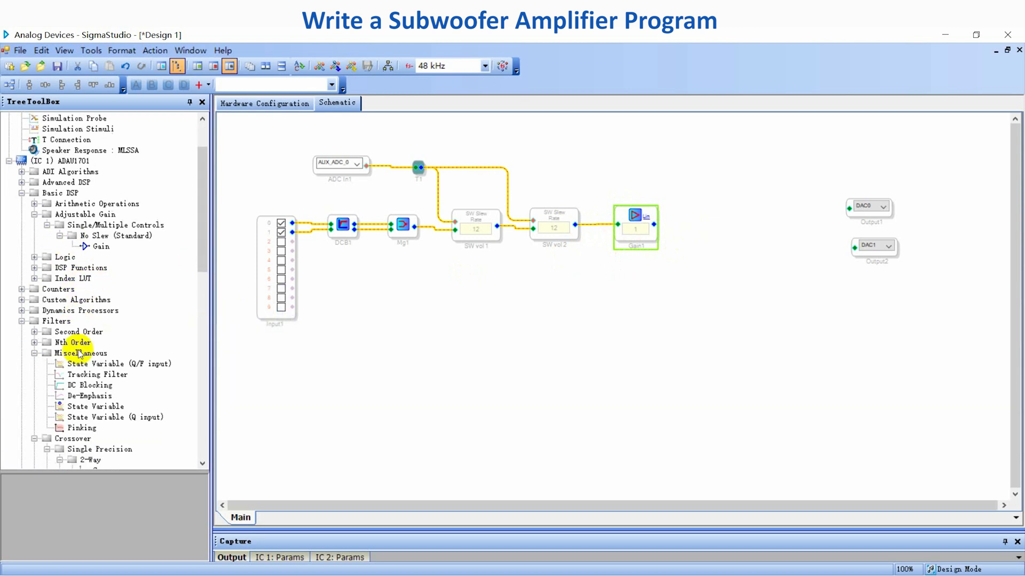
left_click(34, 353)
scroll(34, 358, "down", 1)
left_click_drag(104, 387, 715, 213)
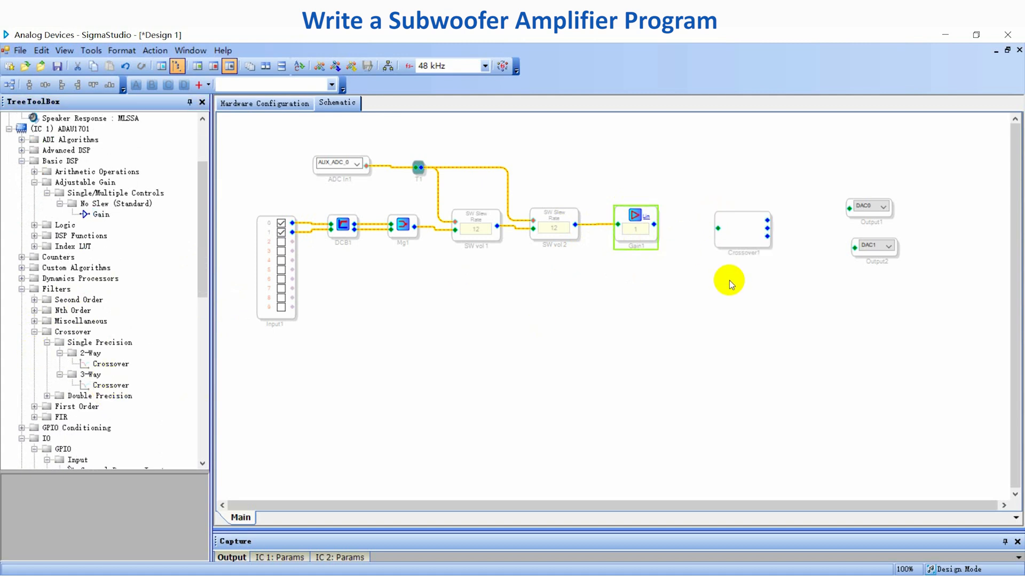
left_click_drag(744, 216, 726, 208)
left_click_drag(655, 224, 699, 221)
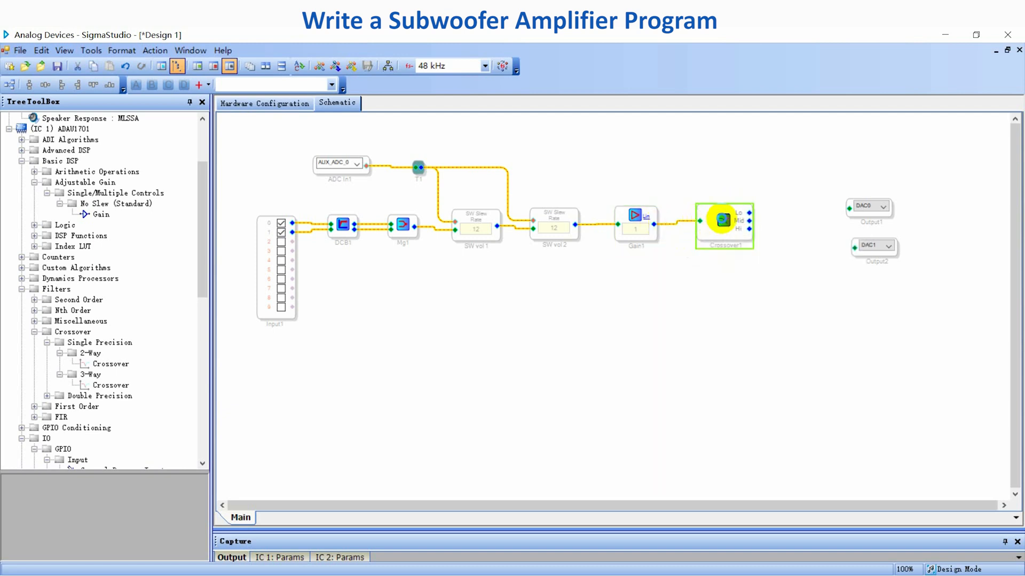
Set the 3-way crossover's Low corner frequency and the Mid band's low corner frequency to 50 Hz.
double_click(723, 219)
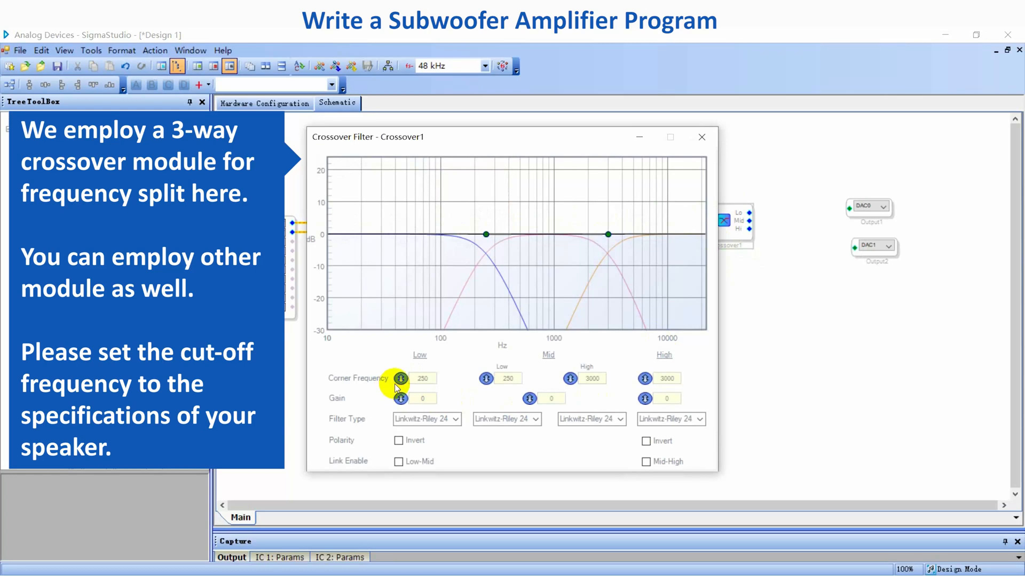
type("50")
key("Return")
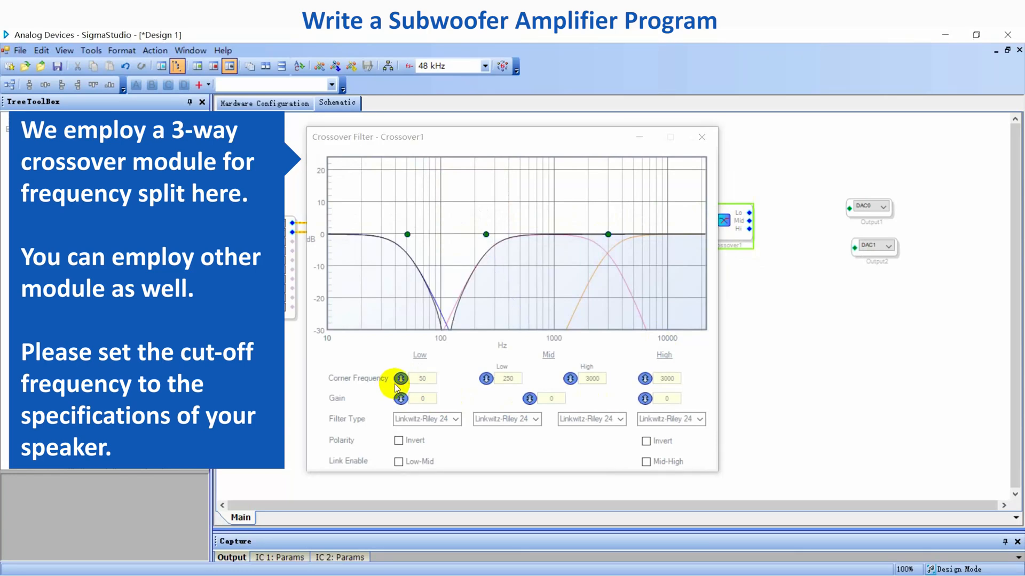
left_click(526, 380)
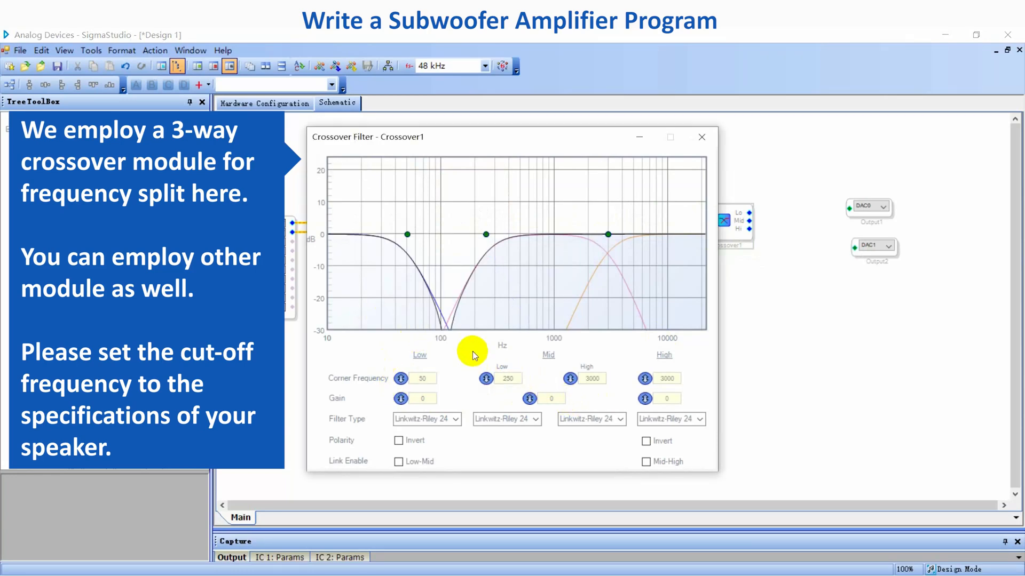
Set the crossover's Mid band high corner frequency and High corner frequency to 210 Hz, and close its settings.
left_click(587, 378)
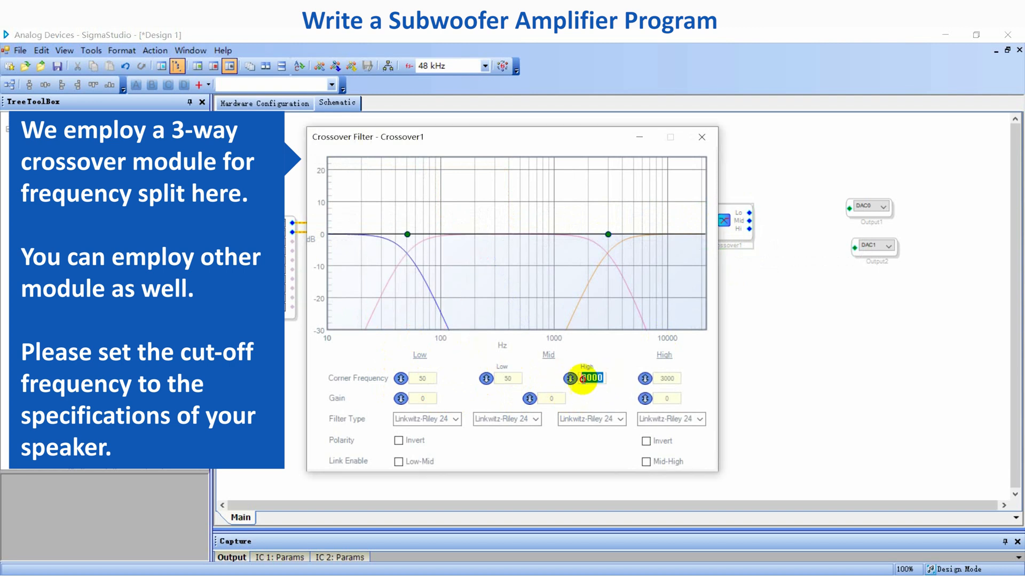
type("210")
key("Return")
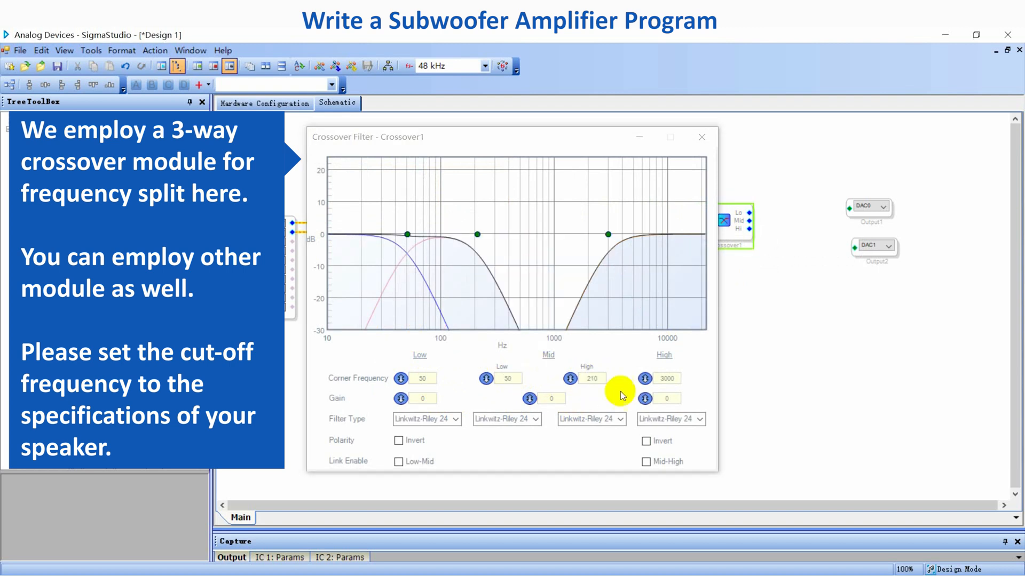
left_click(667, 378)
left_click_drag(634, 376, 632, 374)
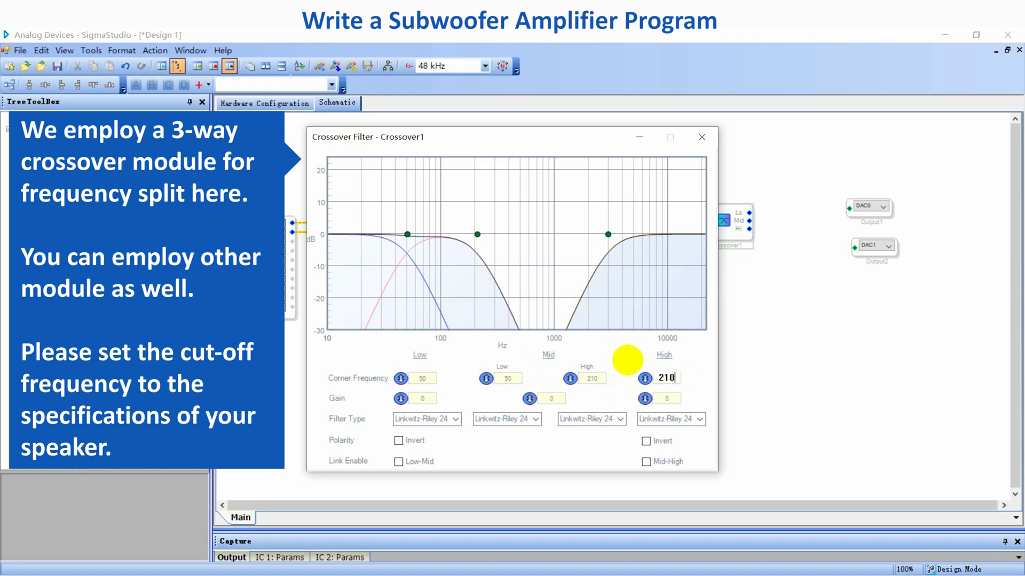
type("210")
key("Return")
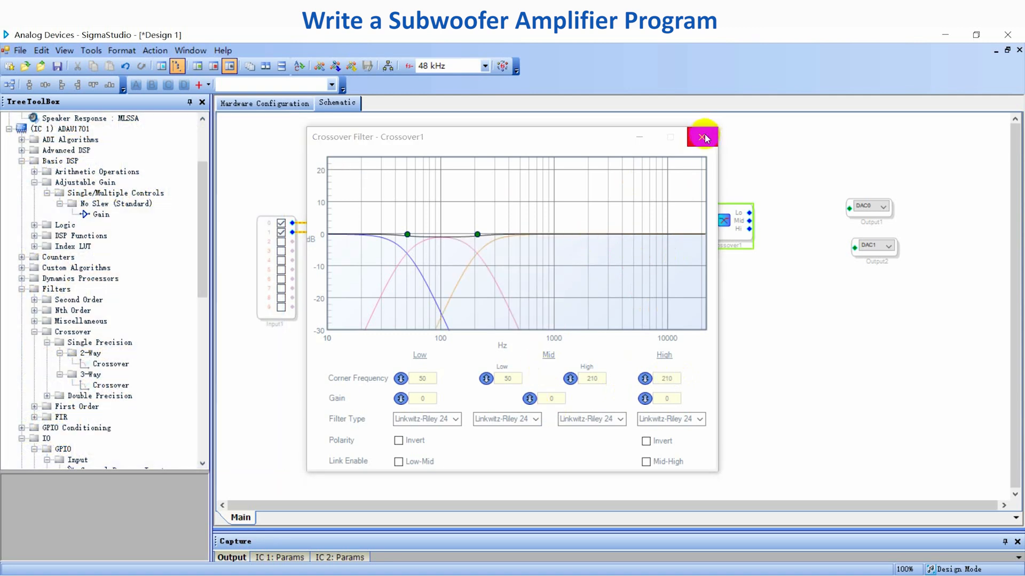
left_click(702, 138)
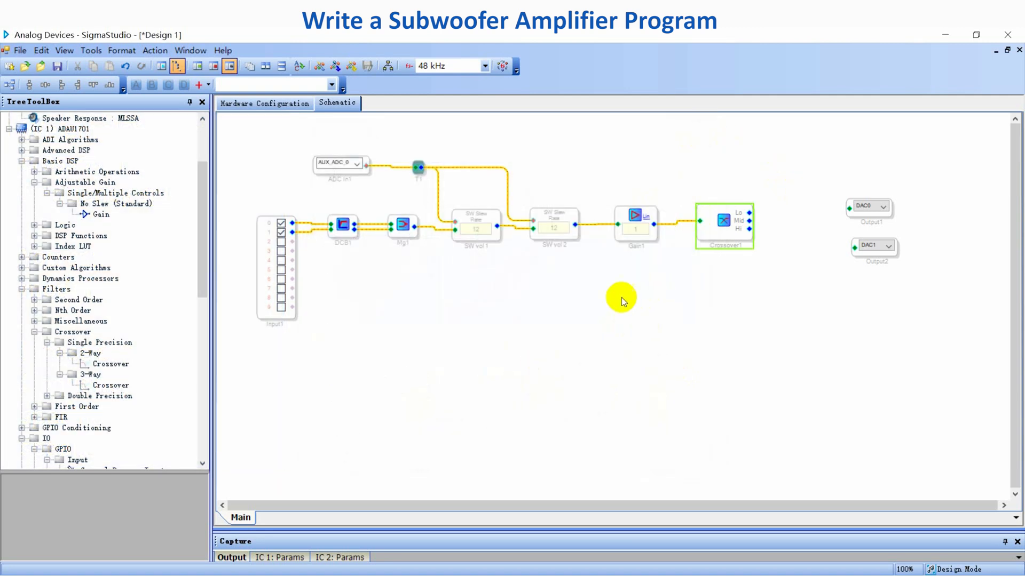
Add a T Connection after the crossover and wire the crossover's Mid output through it to the DAC0 and DAC1 outputs.
scroll(103, 322, "up", 3)
left_click(56, 205)
left_click_drag(56, 213, 793, 226)
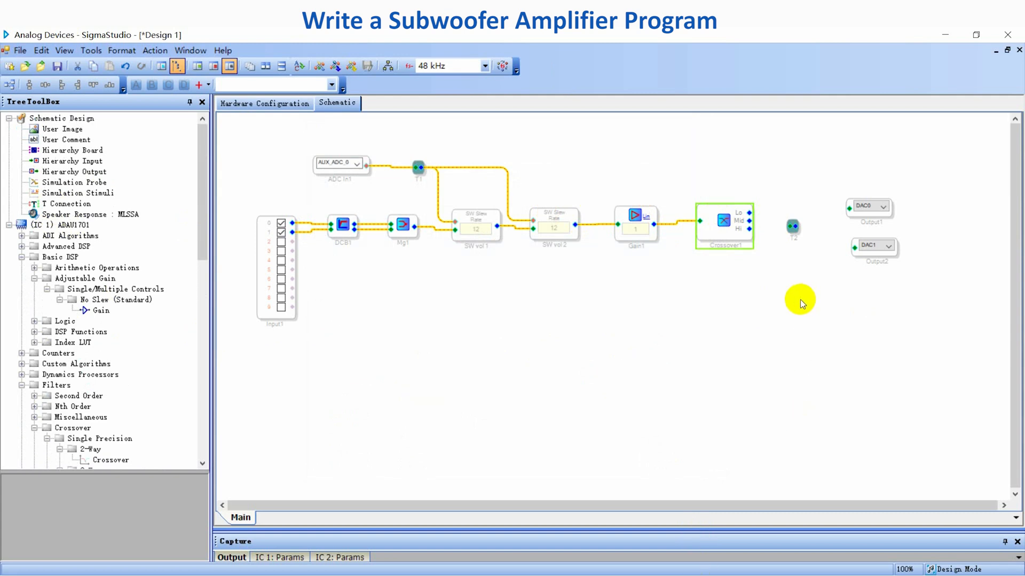
left_click_drag(917, 296, 841, 168)
left_click_drag(891, 212, 898, 208)
left_click(833, 381)
left_click_drag(751, 223, 856, 203)
left_click_drag(796, 226, 861, 244)
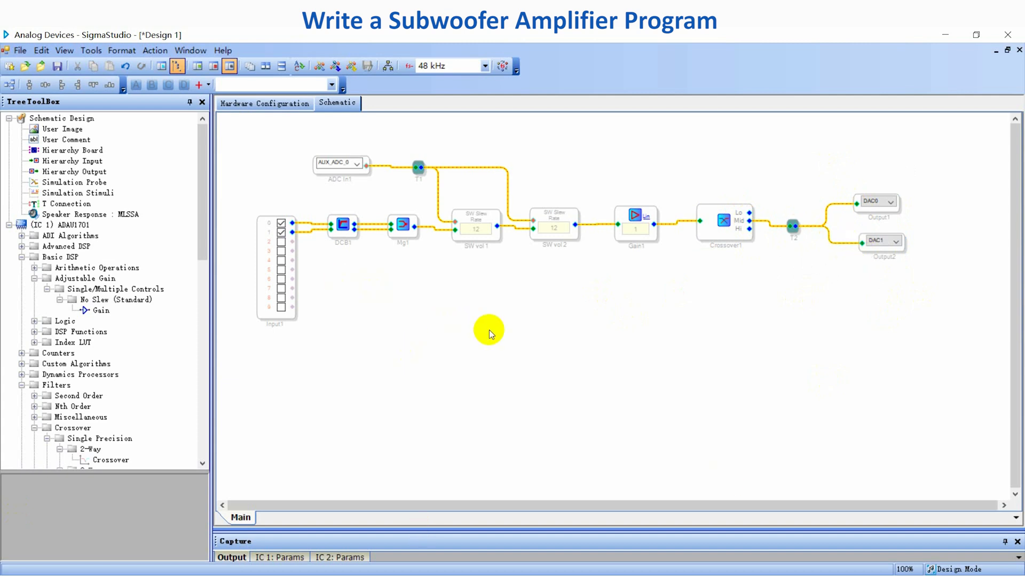
Set GPIO pin MP9 to ADC0 in the IC 1 register settings, and compile and download the schematic to the board.
left_click(288, 103)
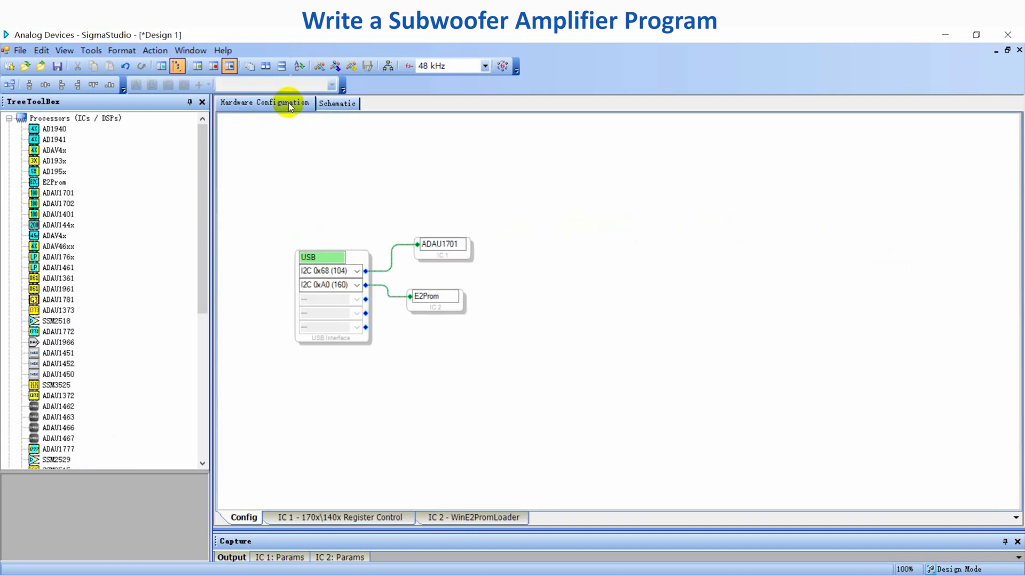
left_click(379, 518)
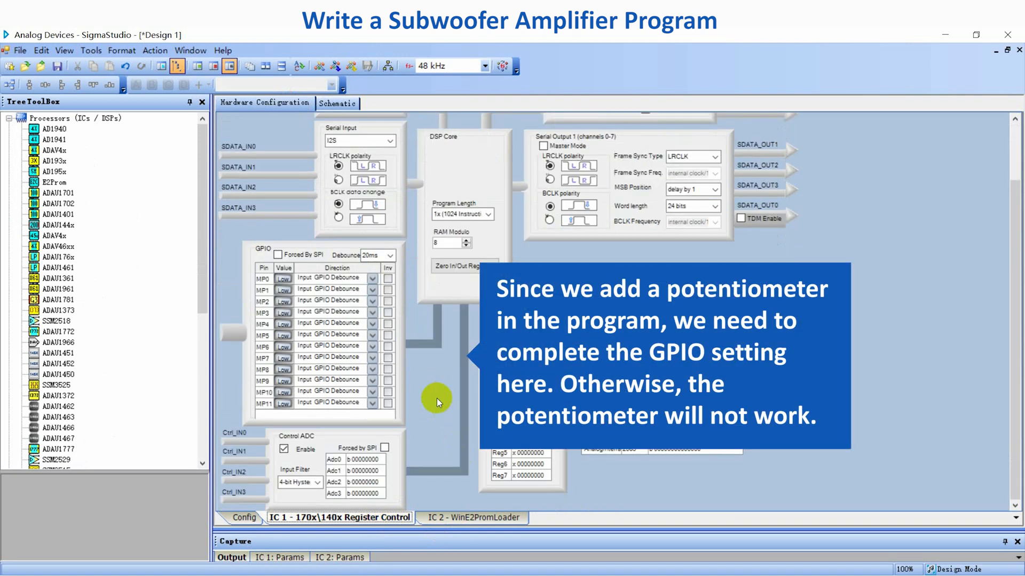
left_click(373, 381)
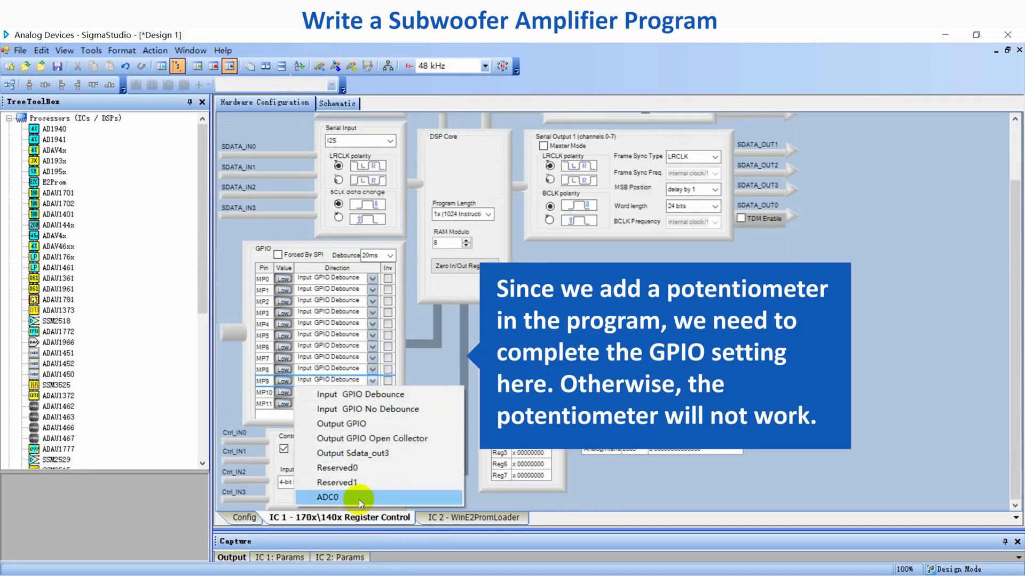
left_click(359, 497)
left_click(337, 103)
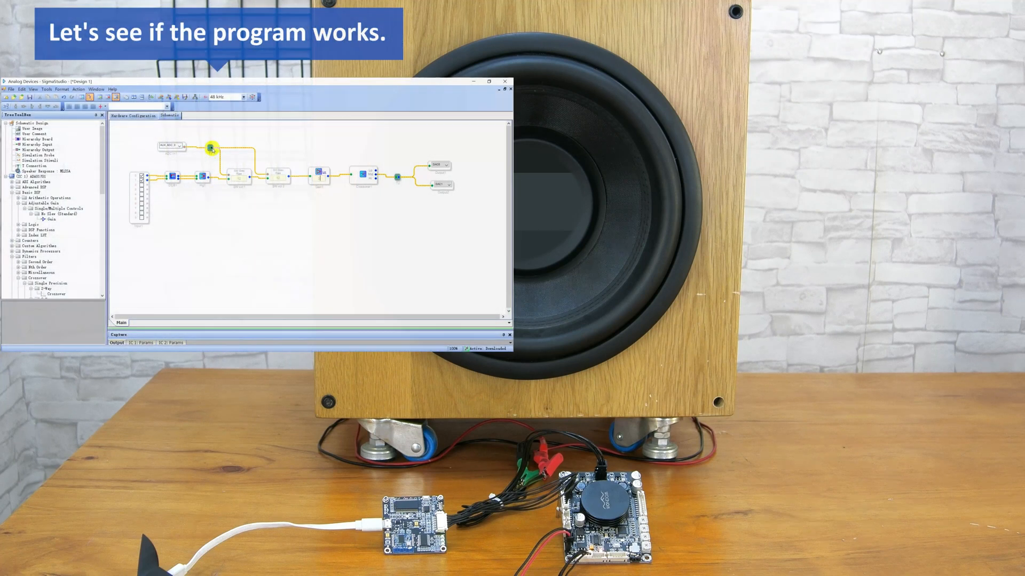
left_click(177, 96)
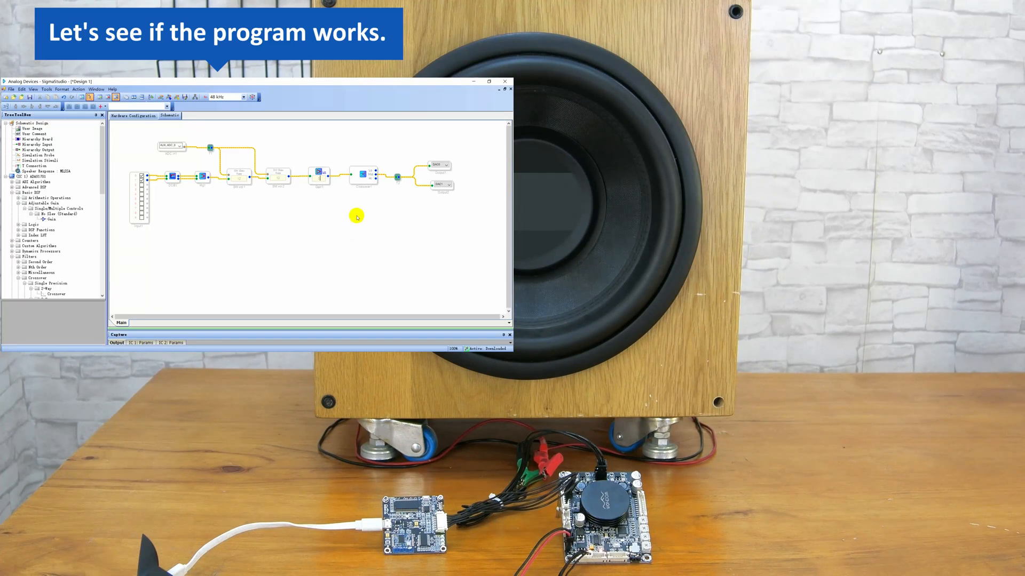
Set the crossover's Mid band high corner frequency to 180 Hz in online mode and download the program again.
double_click(361, 174)
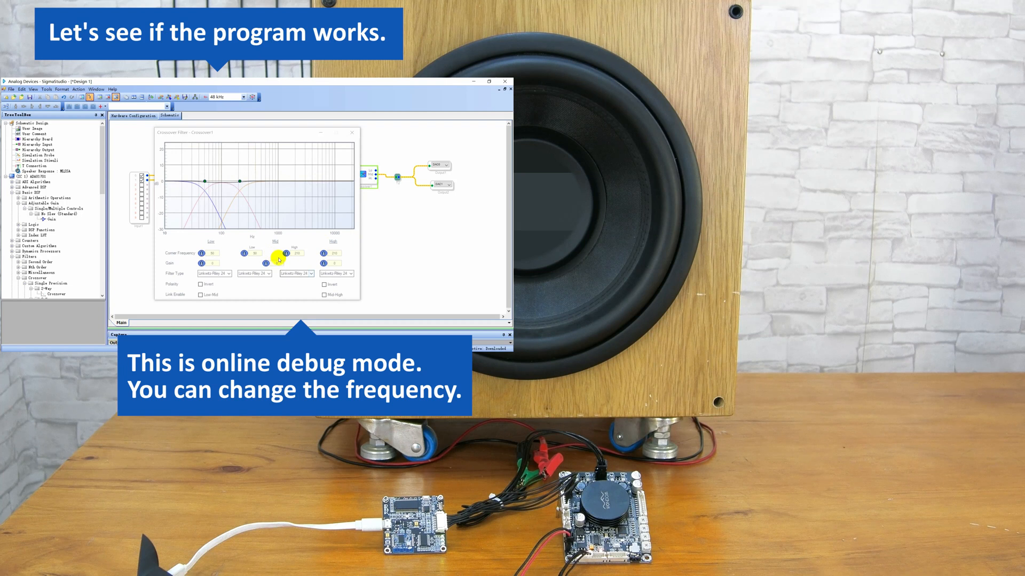
left_click(302, 253)
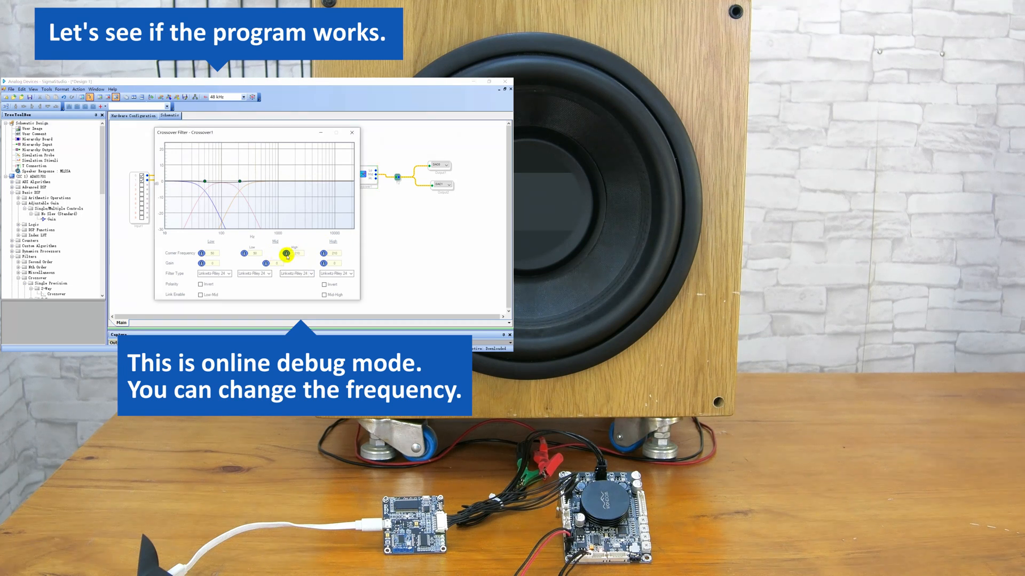
key("Return")
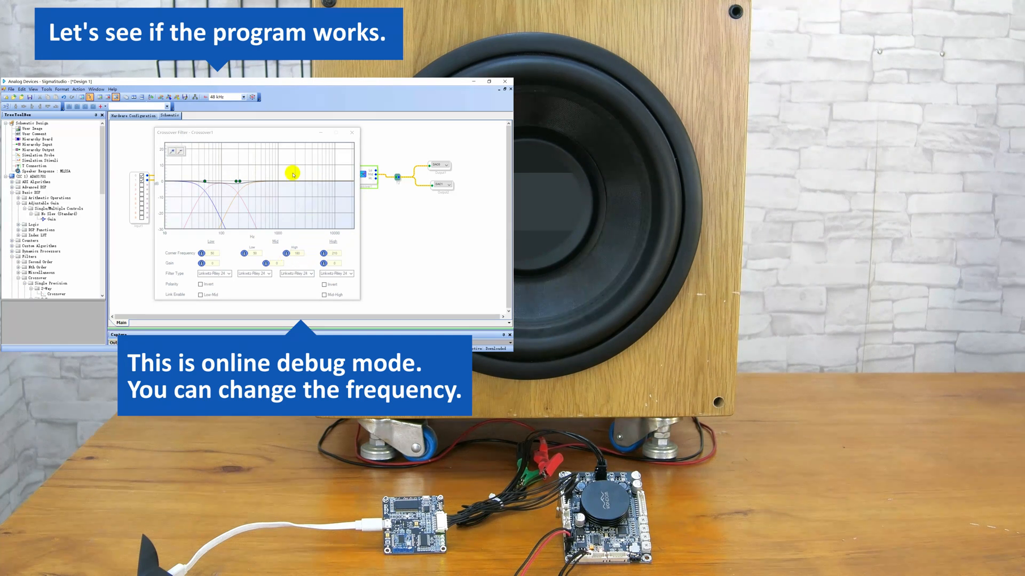
left_click(352, 133)
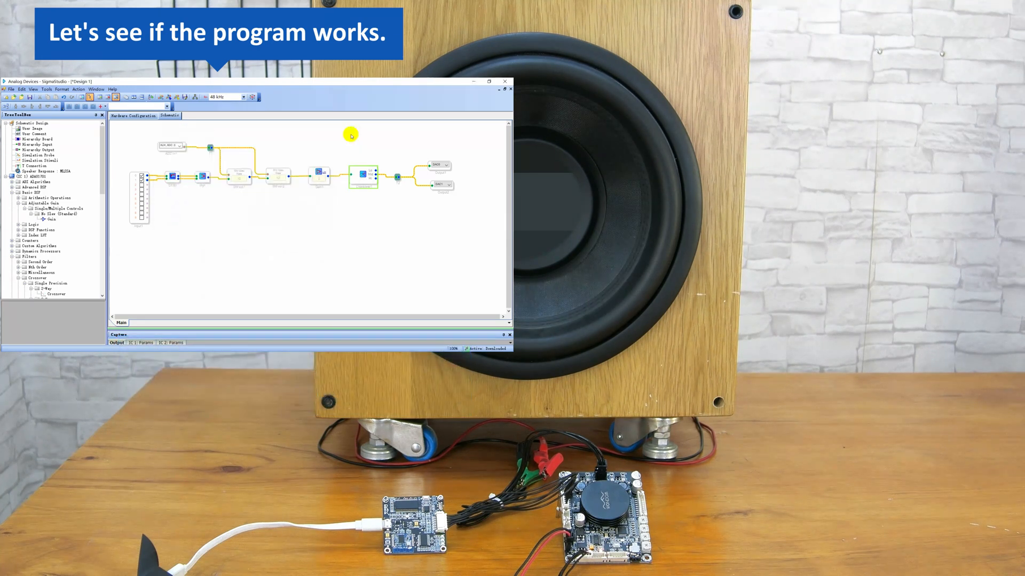
left_click(178, 96)
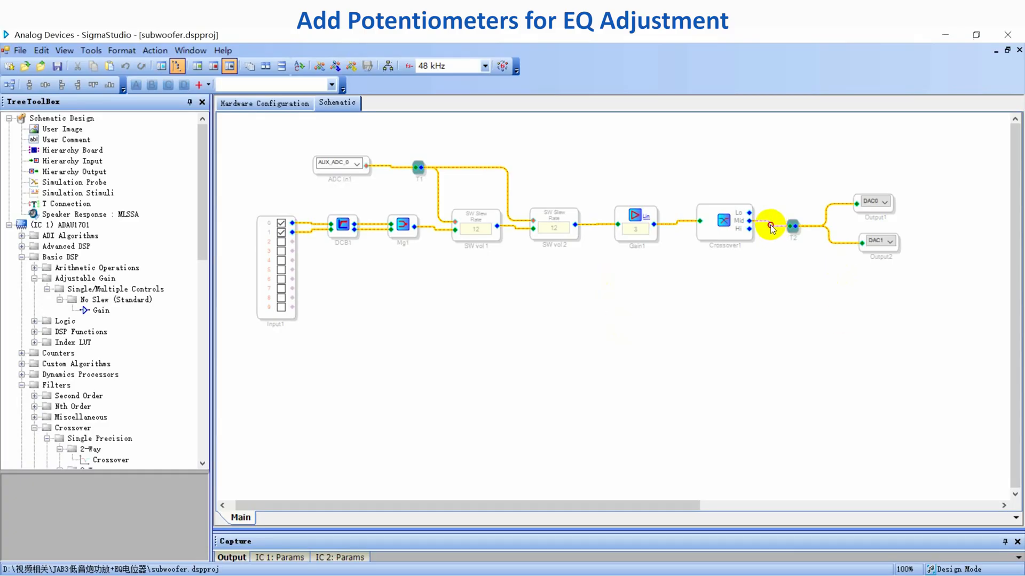
Remove the wire from the crossover to the T Connection, and move the T Connection with both DAC outputs far to the right.
key("Delete")
left_click_drag(938, 309, 762, 157)
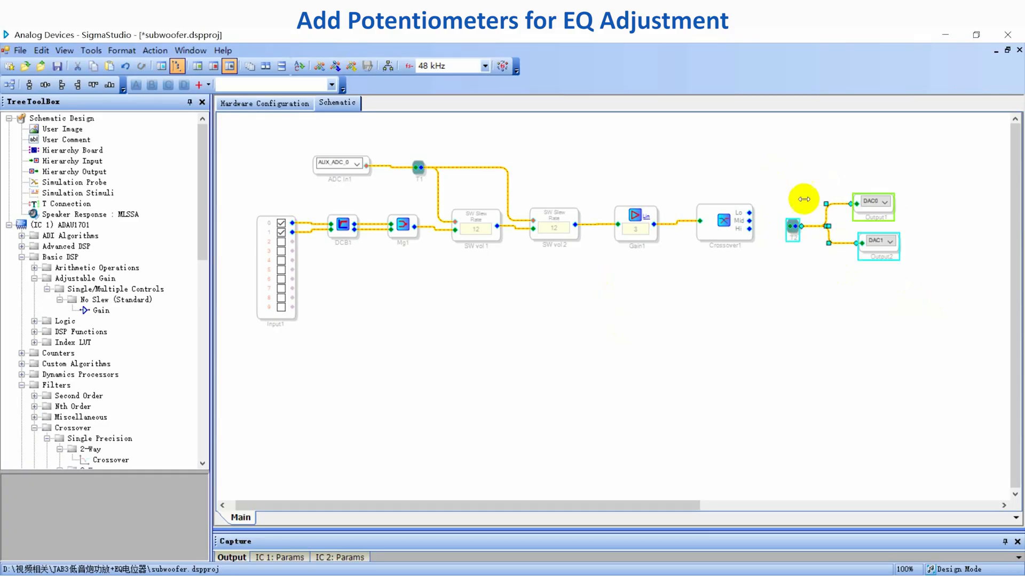
left_click_drag(869, 245, 995, 248)
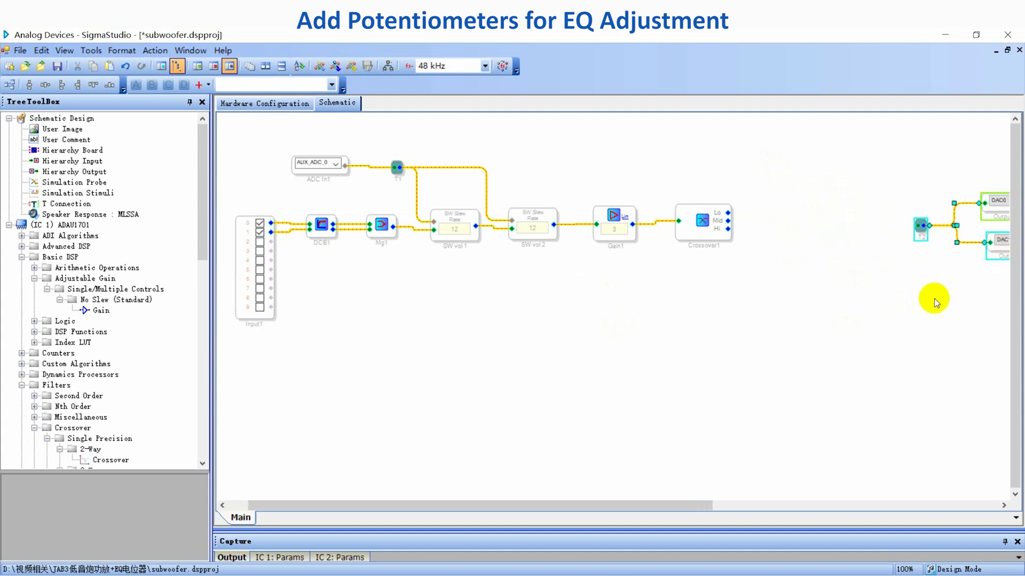
left_click_drag(642, 512, 873, 505)
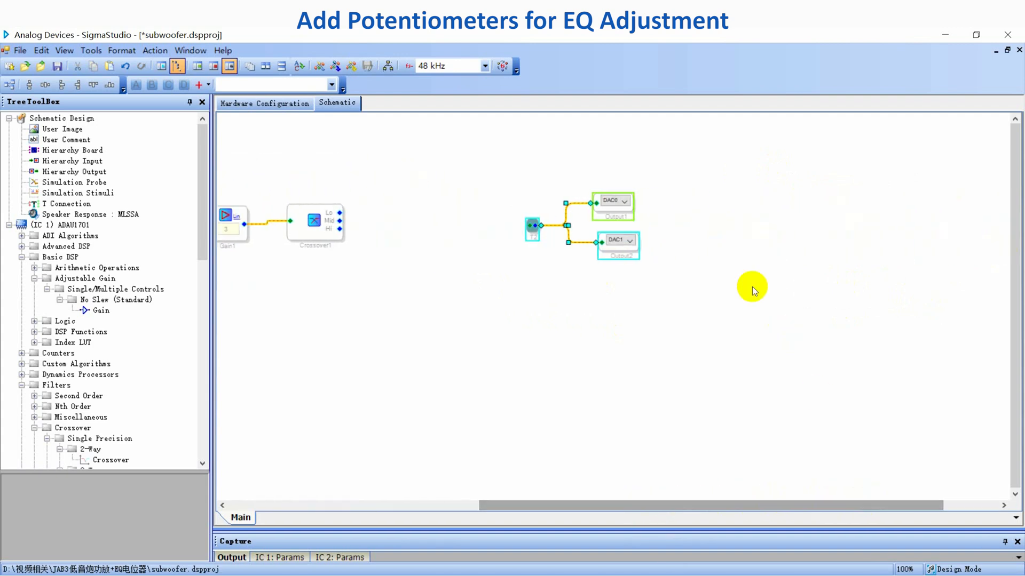
left_click_drag(635, 253, 904, 249)
left_click(691, 331)
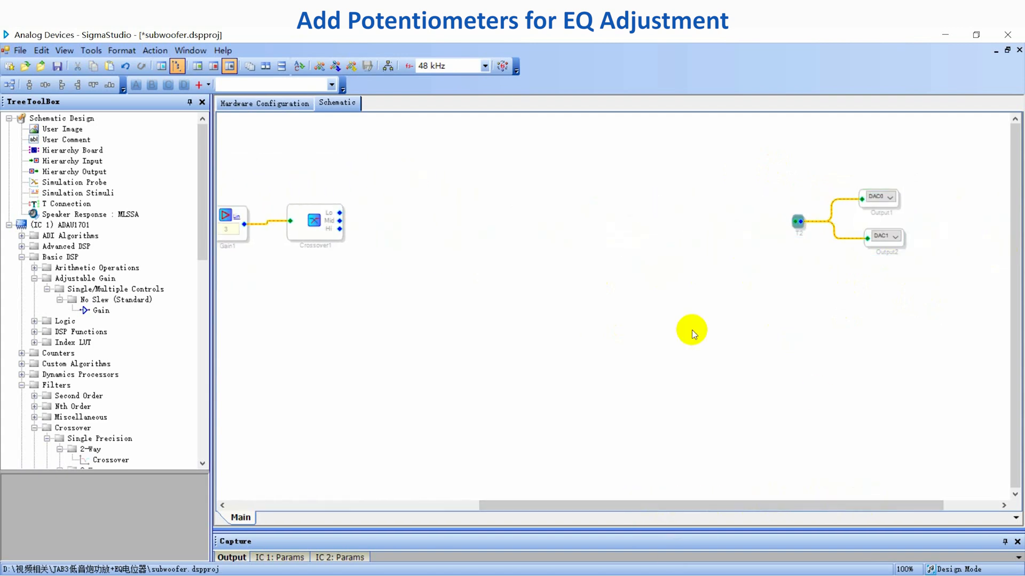
Place three Single slew ext vol blocks in a vertical column to the right of the crossover.
scroll(106, 395, "down", 17)
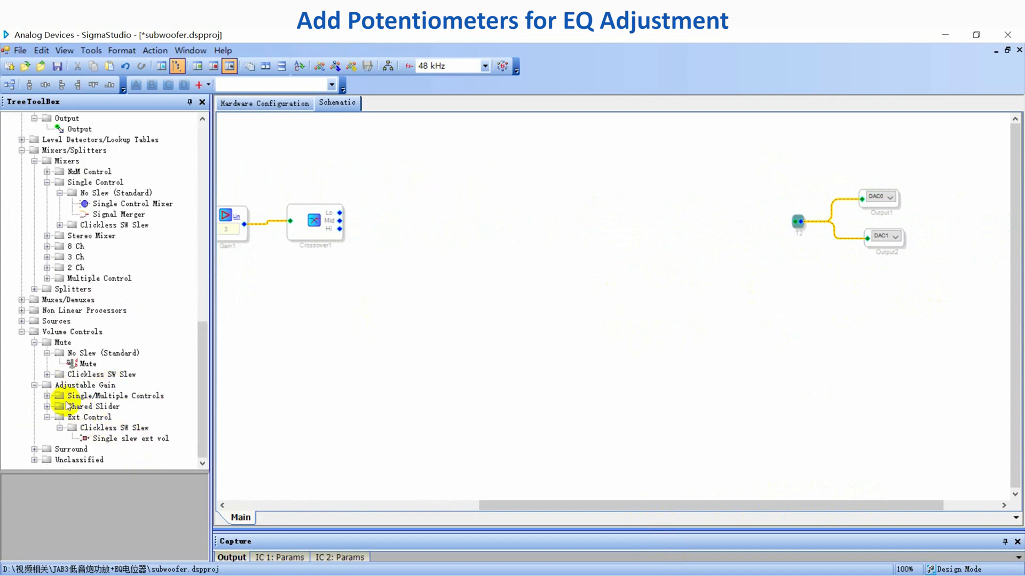
left_click_drag(85, 438, 436, 190)
key("ctrl+v")
key("ctrl+v")
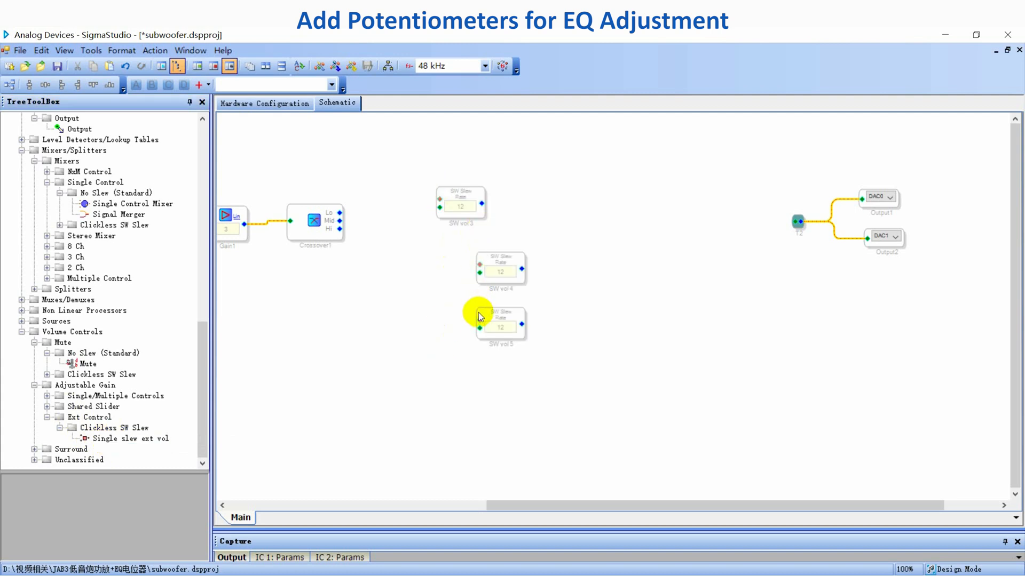
left_click_drag(478, 216, 509, 182)
left_click_drag(521, 279, 516, 241)
left_click_drag(520, 336, 517, 311)
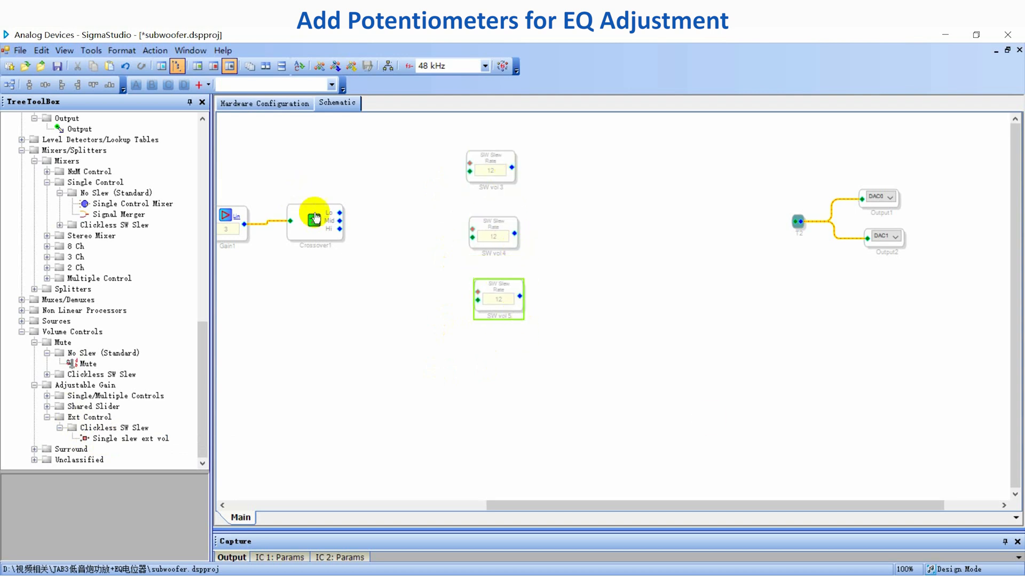
Wire the crossover's Lo, Mid and Hi outputs to the signal inputs of the three volume blocks, from upper to lower.
left_click_drag(340, 213, 459, 183)
left_click_drag(340, 221, 472, 237)
left_click_drag(341, 228, 477, 299)
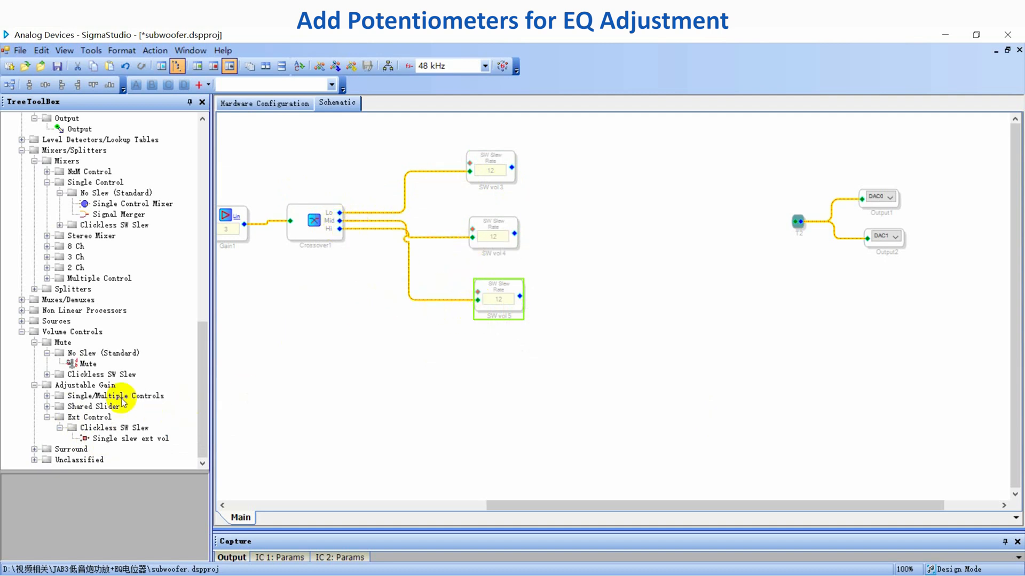
Add three Auxiliary ADC Input blocks, AUX_ADC_1, AUX_ADC_2 and AUX_ADC_3, one beside each new volume block.
scroll(112, 373, "up", 6)
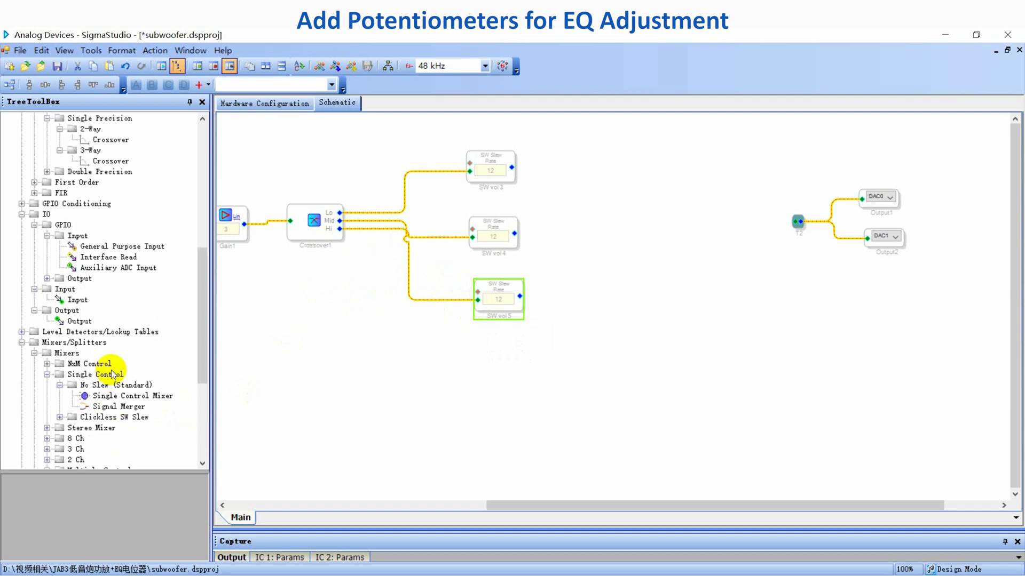
left_click_drag(110, 267, 425, 128)
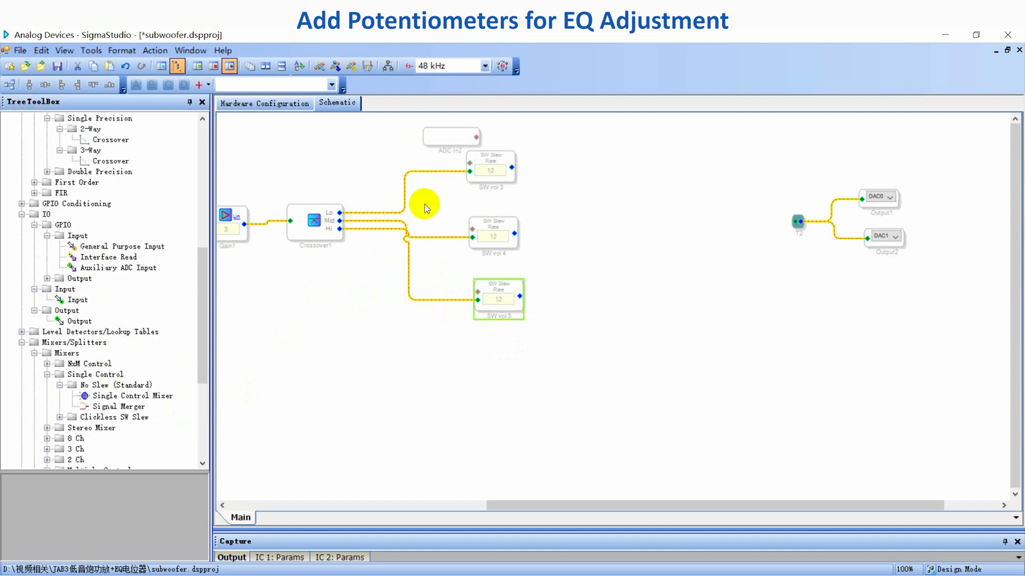
left_click(424, 202, "ctrl")
left_click(422, 267, "ctrl")
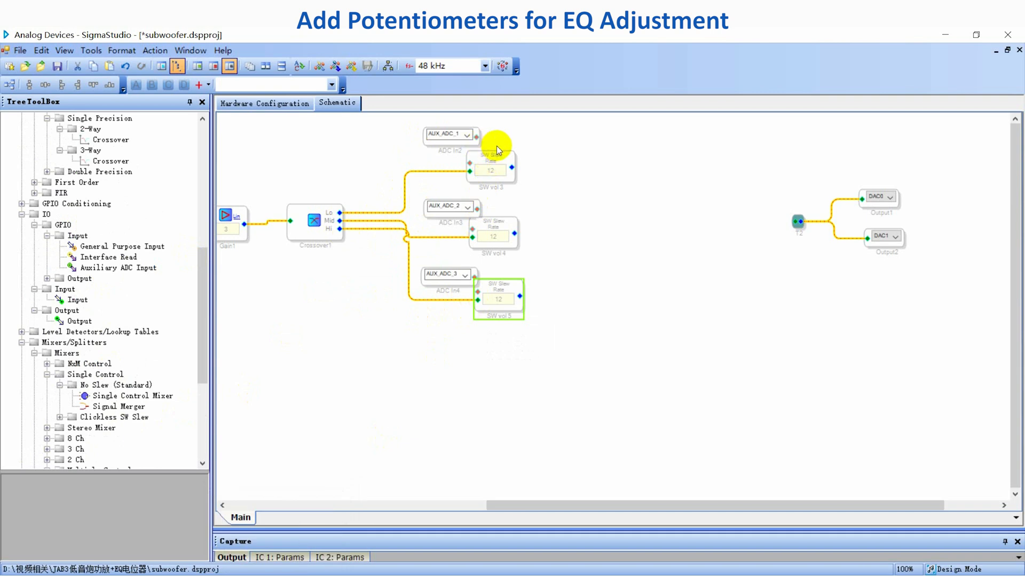
Wire each auxiliary ADC input to its volume block's control input, and shift the ADC and volume blocks slightly right.
left_click_drag(477, 142, 470, 163)
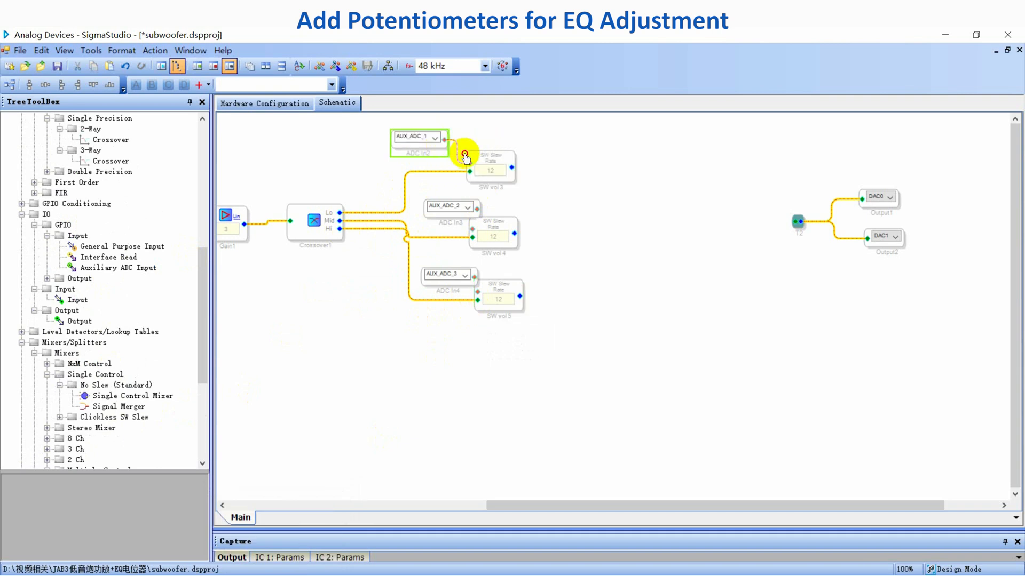
mouse_move(474, 213)
left_mouse_down()
mouse_move(446, 201)
mouse_move(473, 229)
left_mouse_up()
mouse_move(469, 282)
left_mouse_down()
mouse_move(449, 271)
mouse_move(477, 292)
left_mouse_up()
left_click_drag(561, 340, 374, 123)
left_click_drag(498, 190, 548, 195)
left_click(598, 261)
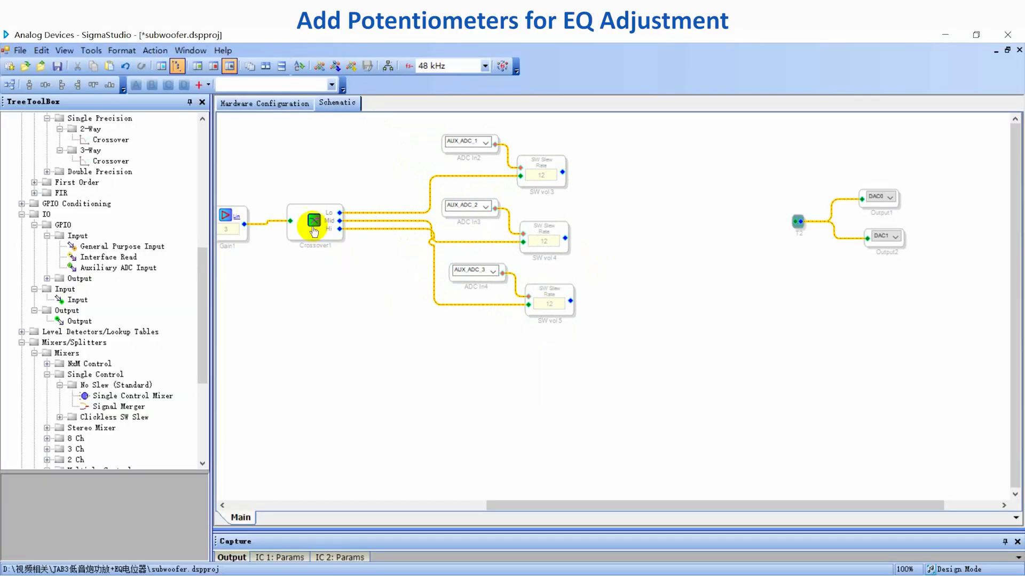
Set the 3-way crossover's Low corner frequency and the Mid band's low corner frequency to 63 Hz.
left_click(314, 222)
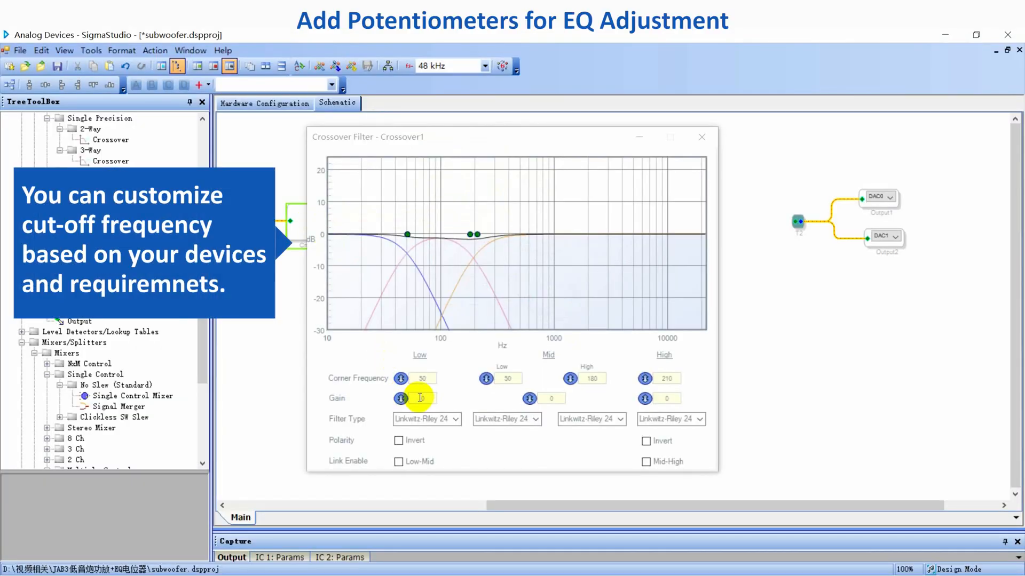
left_click(402, 379)
key("Return")
left_click(486, 378)
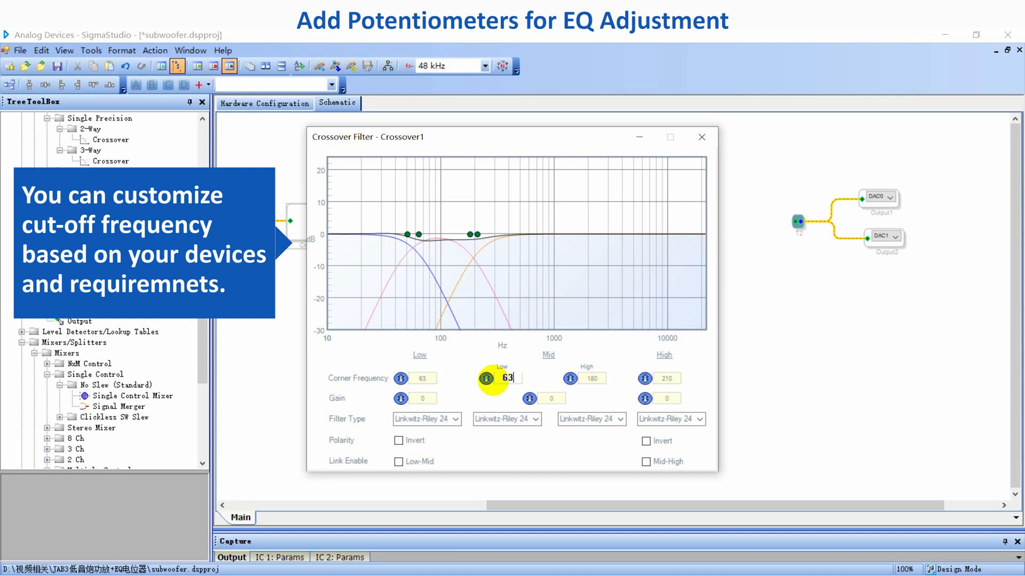
type("63")
key("Return")
Set the Mid band's high corner frequency and the High corner frequency to 150 Hz, and close the crossover settings.
left_click(570, 378)
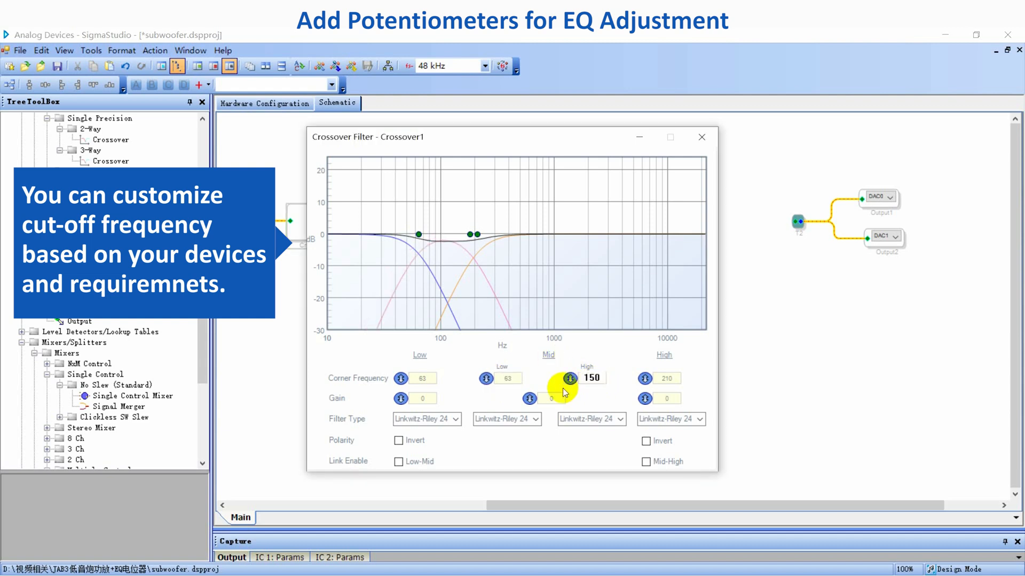
key("Return")
left_click(645, 378)
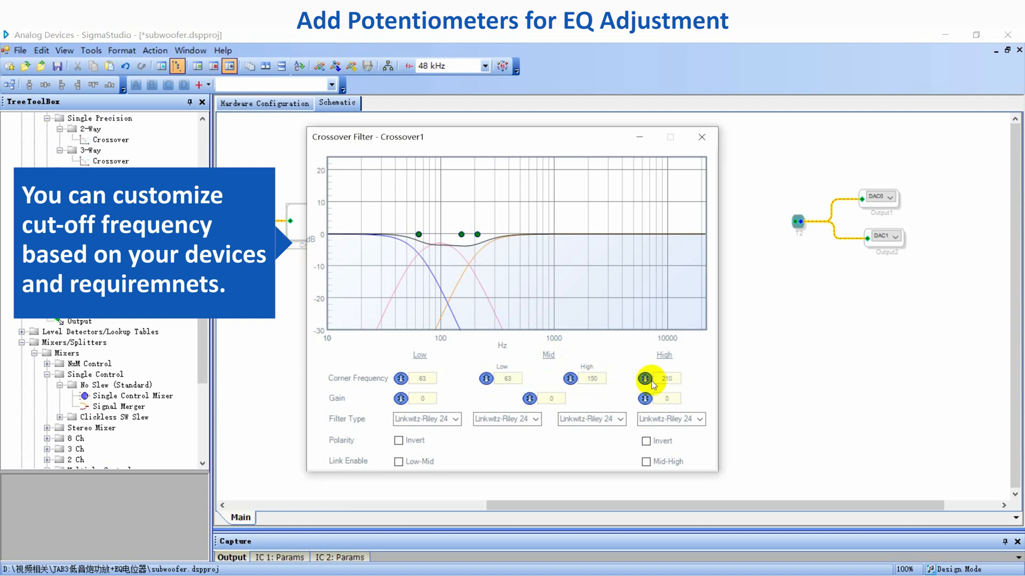
type("150")
key("Return")
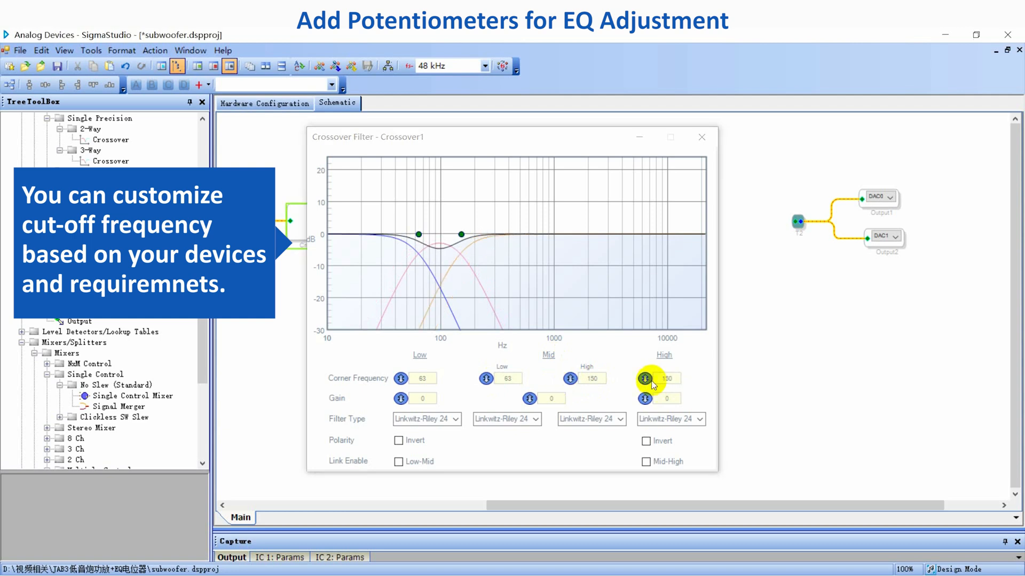
left_click(703, 138)
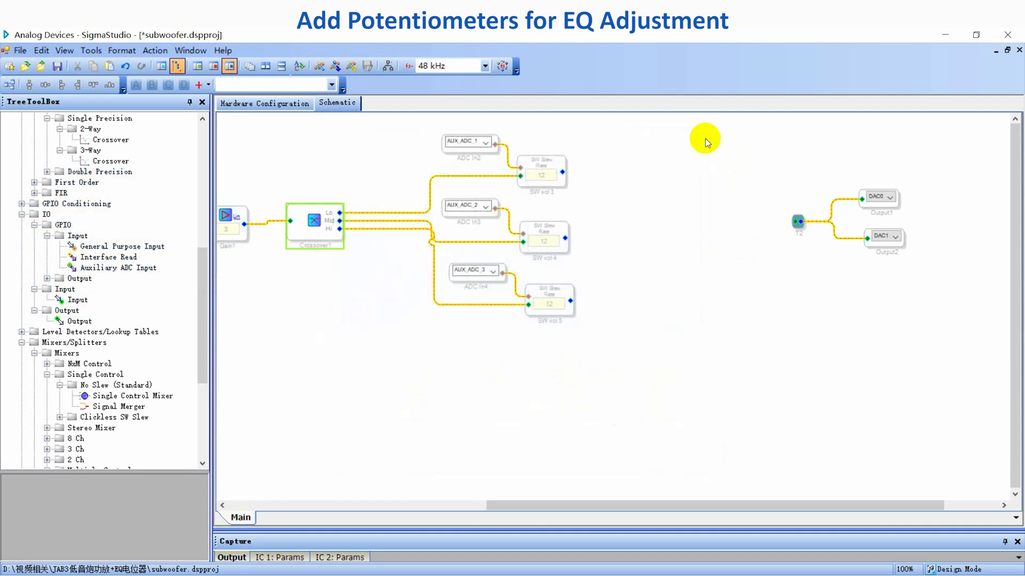
Add a Signal Merger grown to three inputs beside the volume blocks, and wire the three volume outputs into it.
left_click_drag(132, 407, 621, 220)
right_click(644, 226)
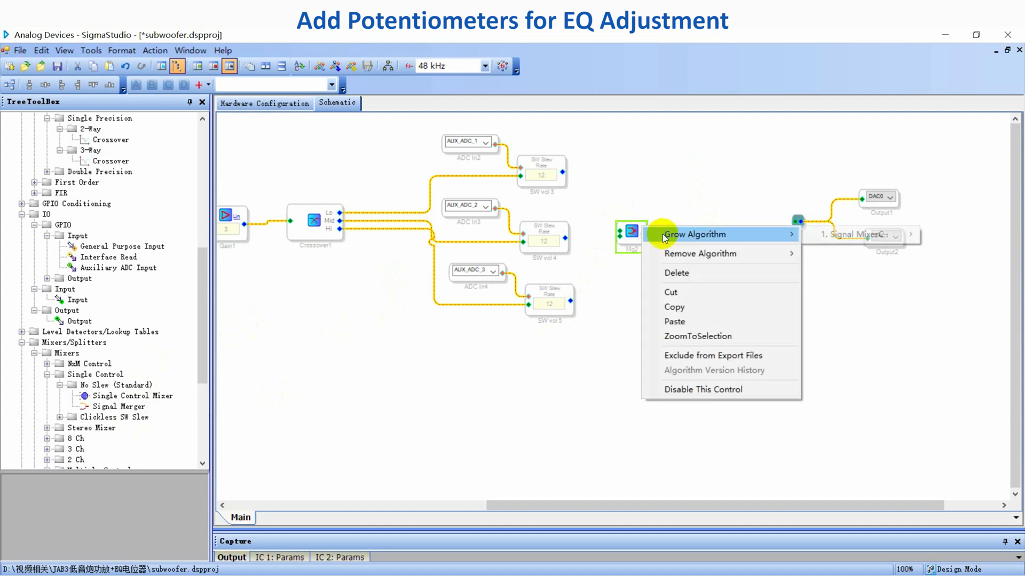
mouse_move(812, 236)
left_click(950, 235)
left_click_drag(562, 171, 619, 236)
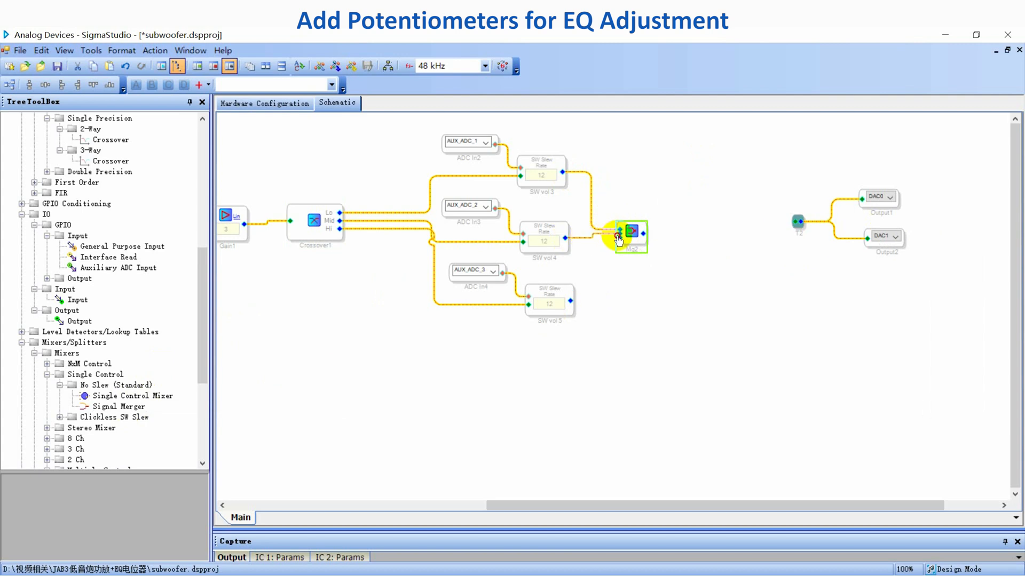
left_click_drag(571, 300, 620, 238)
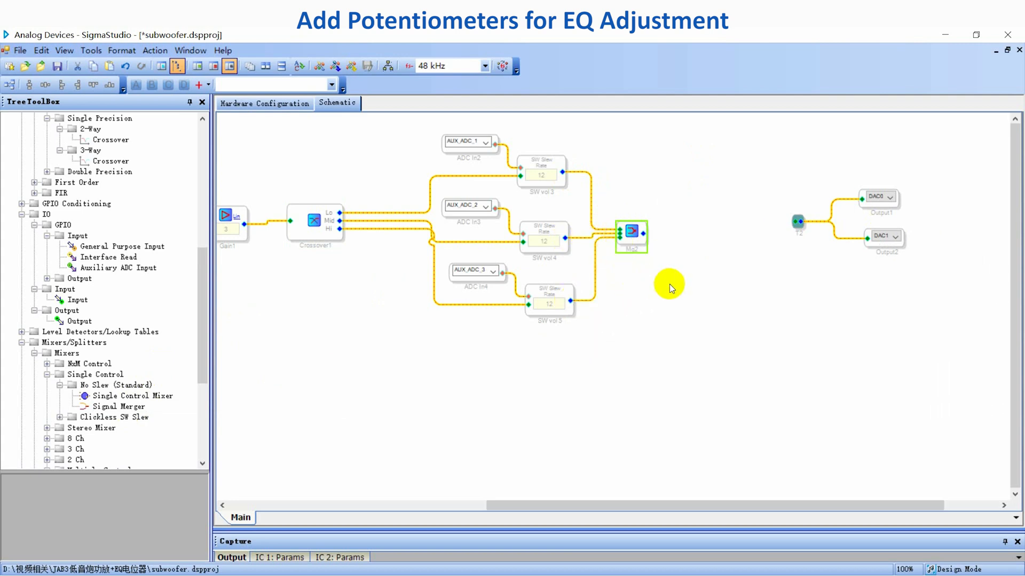
Add a single-precision 2-Way Crossover after the signal merger and wire the merger's output to its input.
scroll(112, 348, "up", 6)
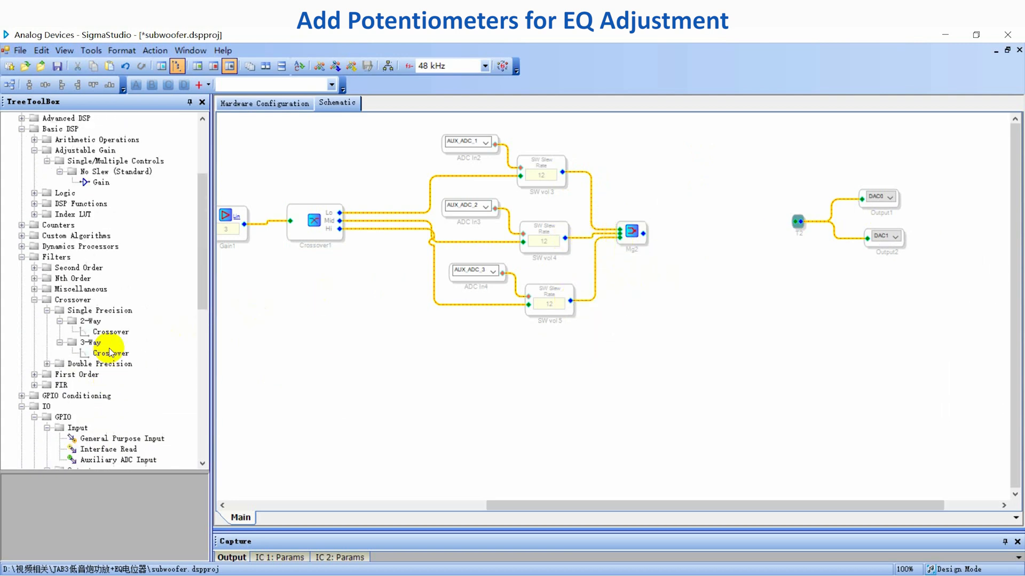
left_click_drag(116, 335, 684, 230)
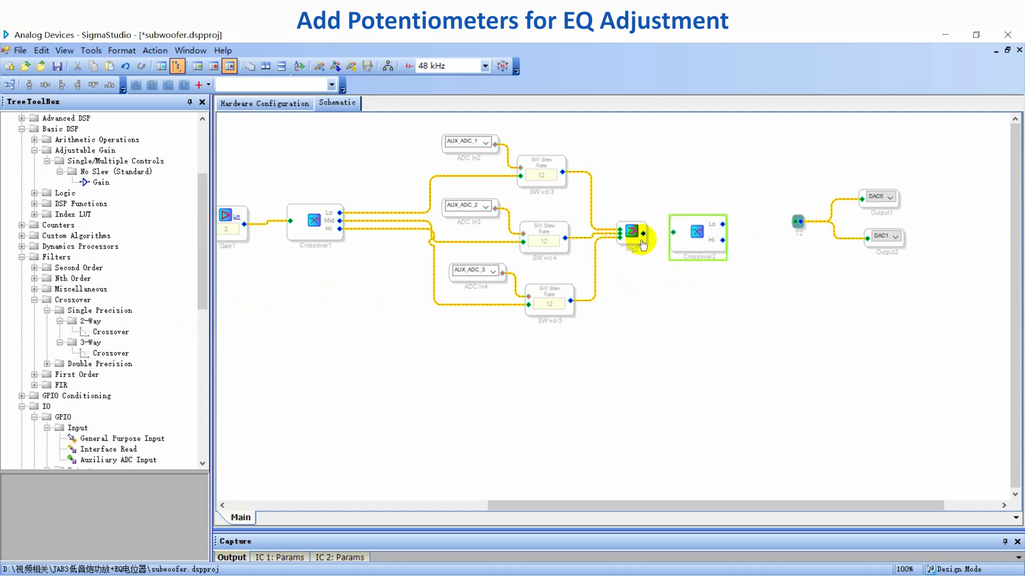
left_click_drag(643, 233, 673, 233)
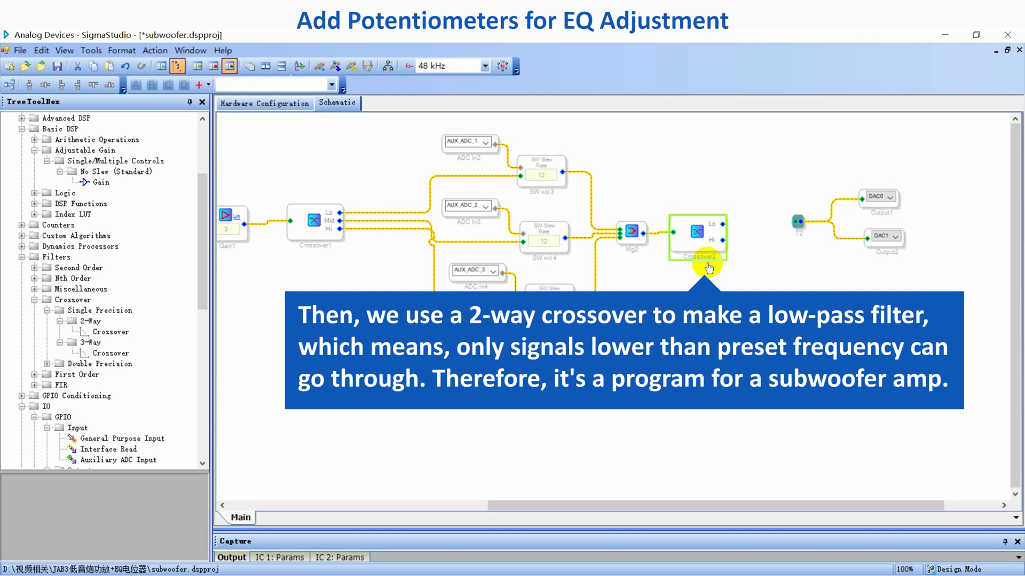
Set the 2-way crossover's corner frequencies to 210 Hz for Low and 20000 Hz for High, then close its settings.
left_click(697, 232)
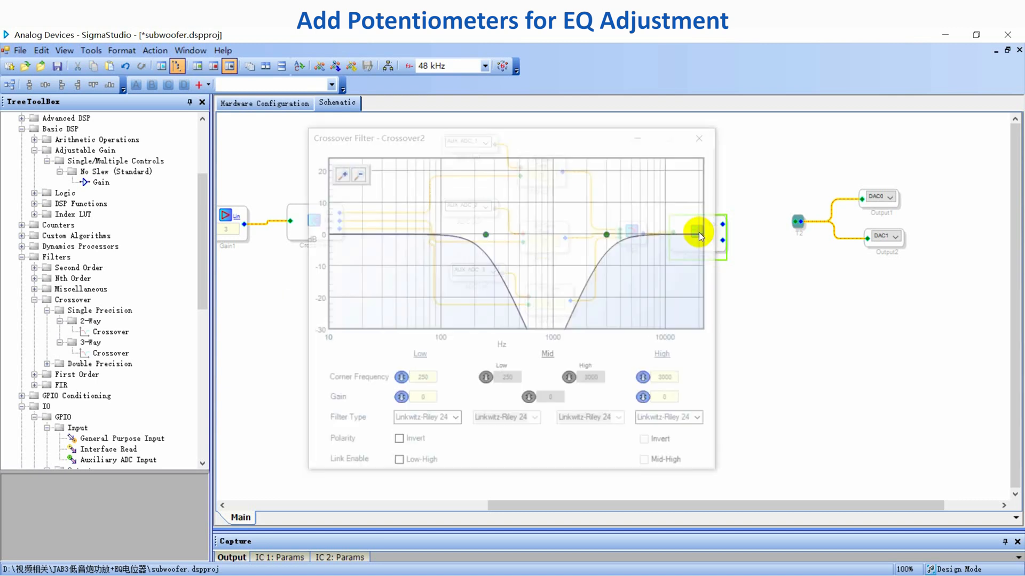
left_click_drag(436, 379, 396, 385)
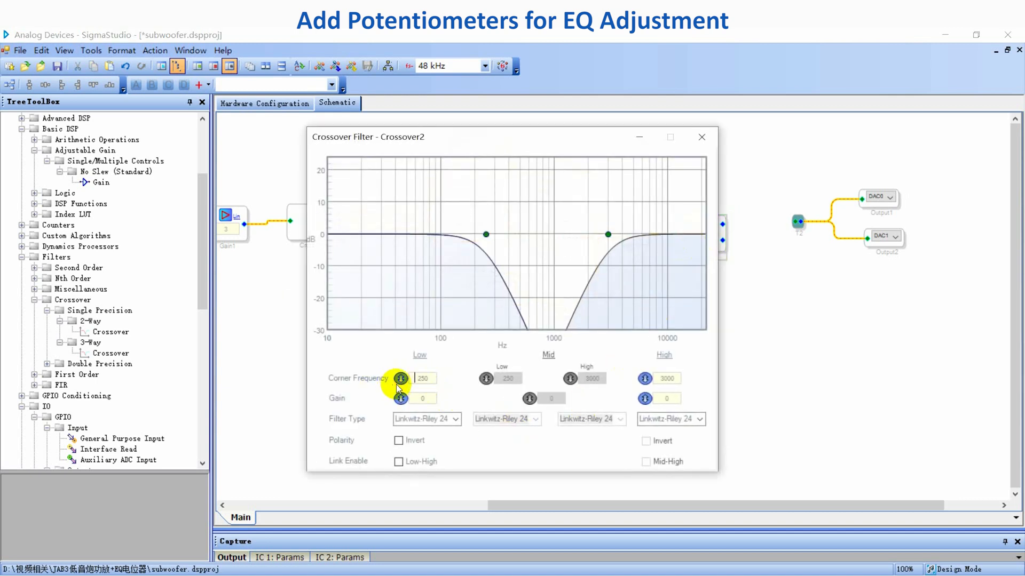
type("210")
key("Return")
double_click(646, 377)
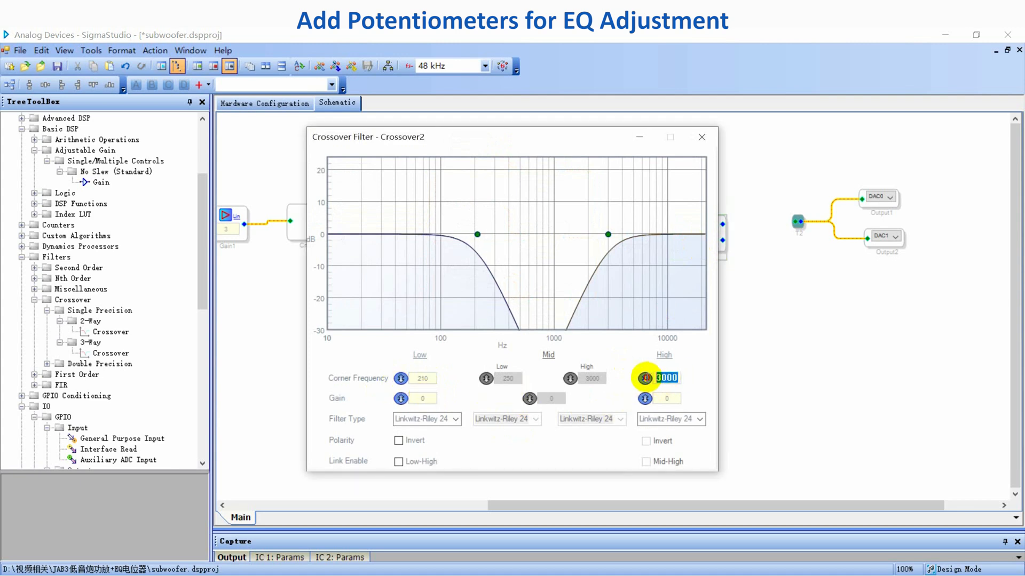
type("20000")
key("Return")
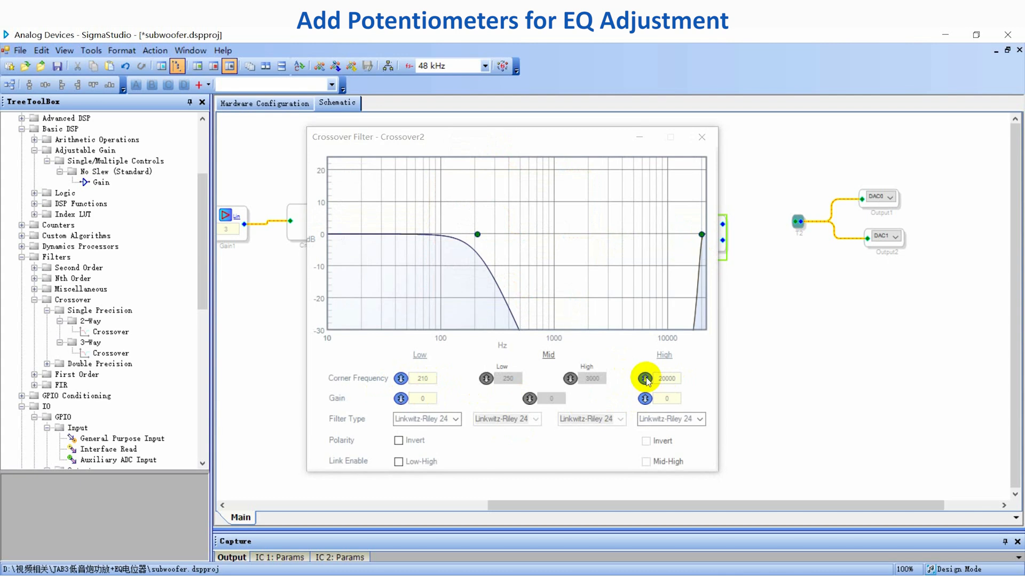
left_click(702, 137)
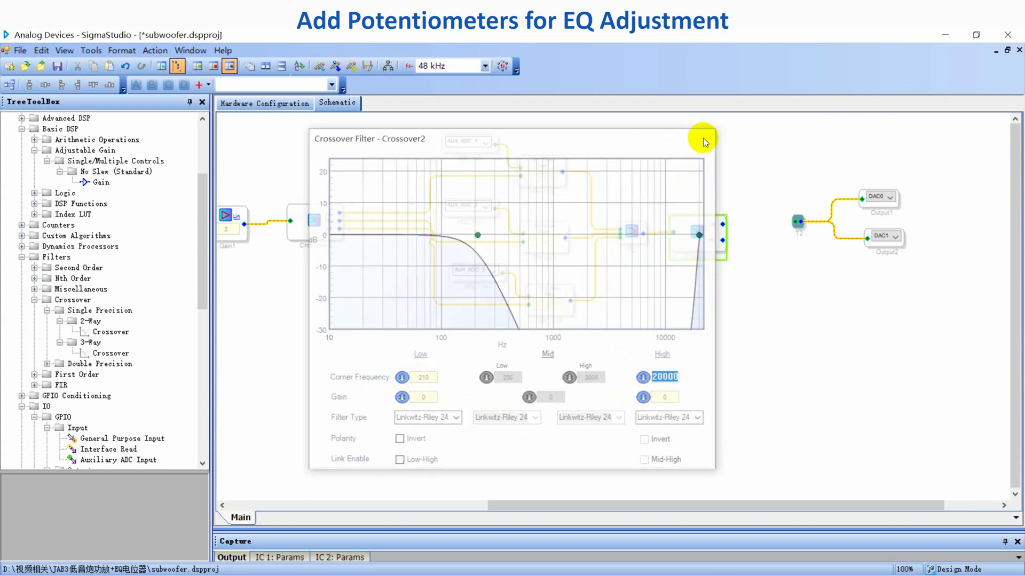
left_click(705, 179)
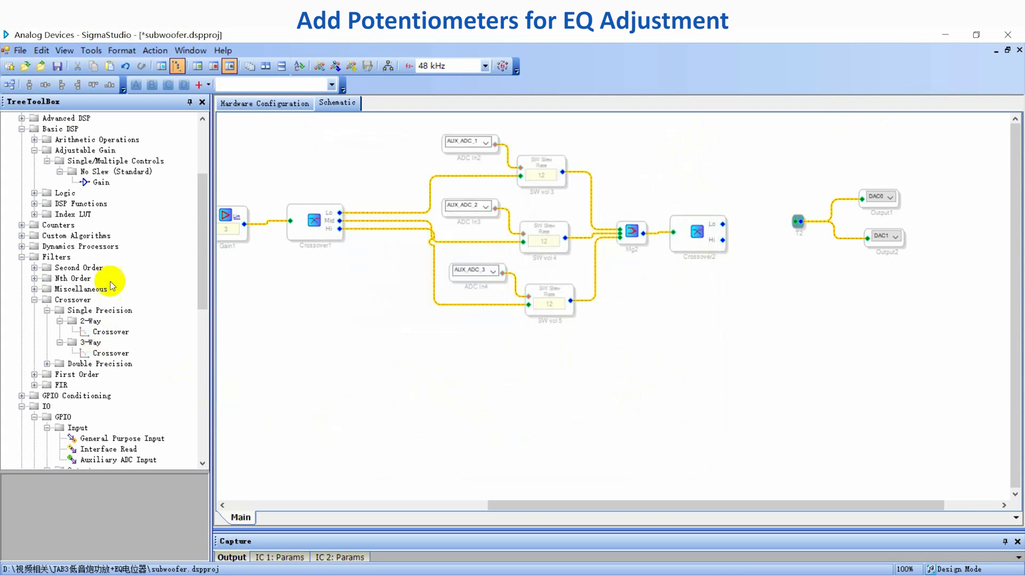
Add a no-slew Gain block between the 2-way crossover and the T connection, with its gain set to 3 dB.
left_click_drag(96, 183, 780, 268)
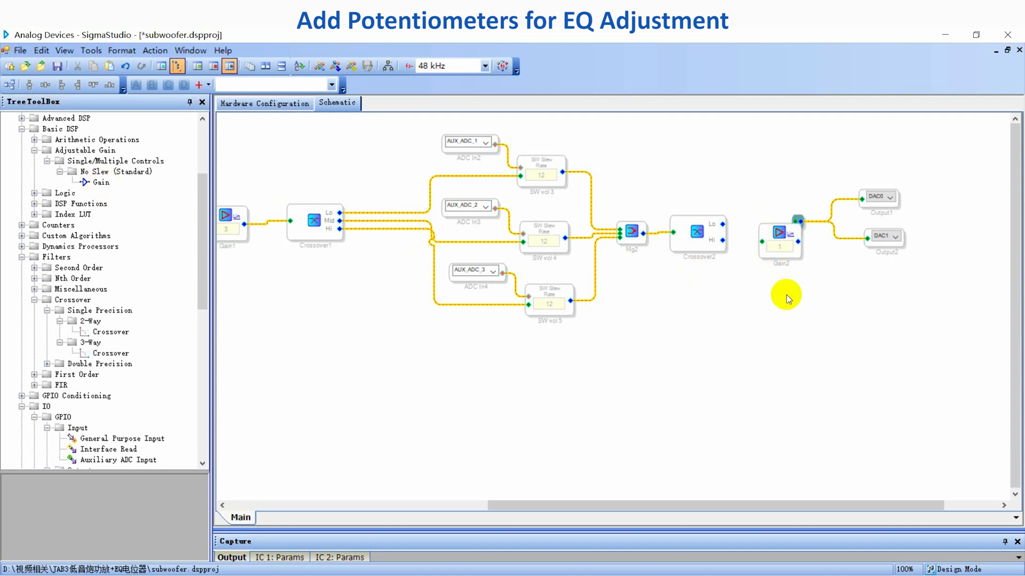
mouse_move(774, 246)
left_mouse_down()
mouse_move(755, 229)
mouse_move(779, 229)
left_mouse_up()
left_click(778, 227)
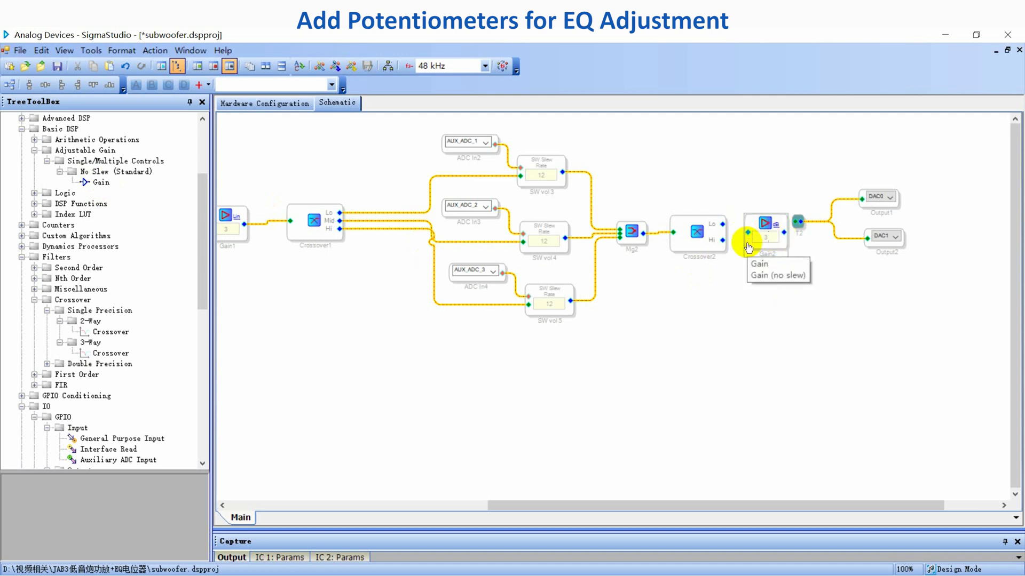
Wire the 2-way crossover's Lo output through the new gain block to the T connection, shifting the T connection and DAC outputs right.
left_click_drag(722, 224, 748, 232)
left_click_drag(919, 277, 795, 161)
left_click_drag(797, 219, 822, 223)
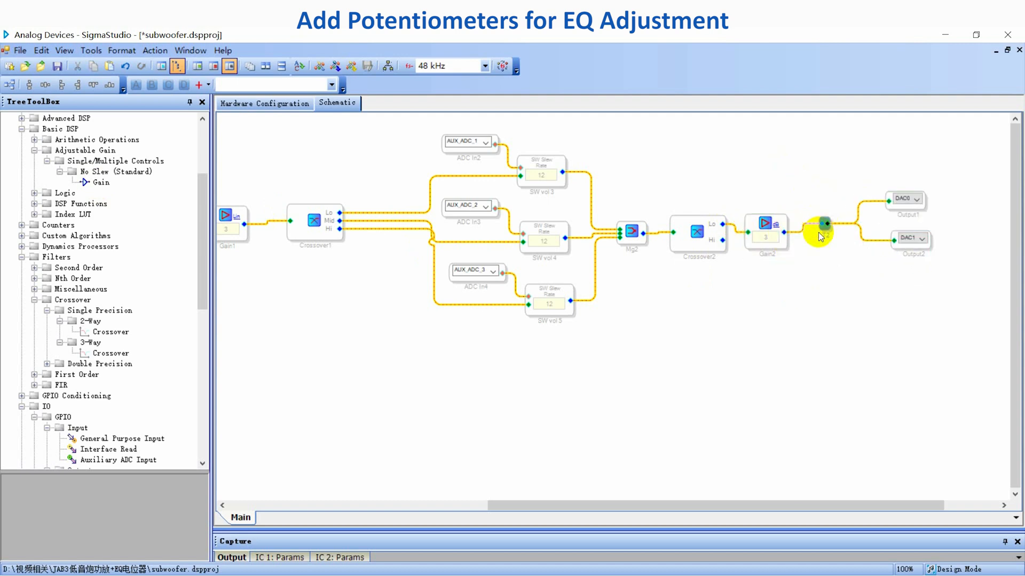
In the ADAU1701 register control, assign GPIO pin MP2 to ADC1, MP3 to ADC2 and MP8 to ADC3.
left_click(278, 103)
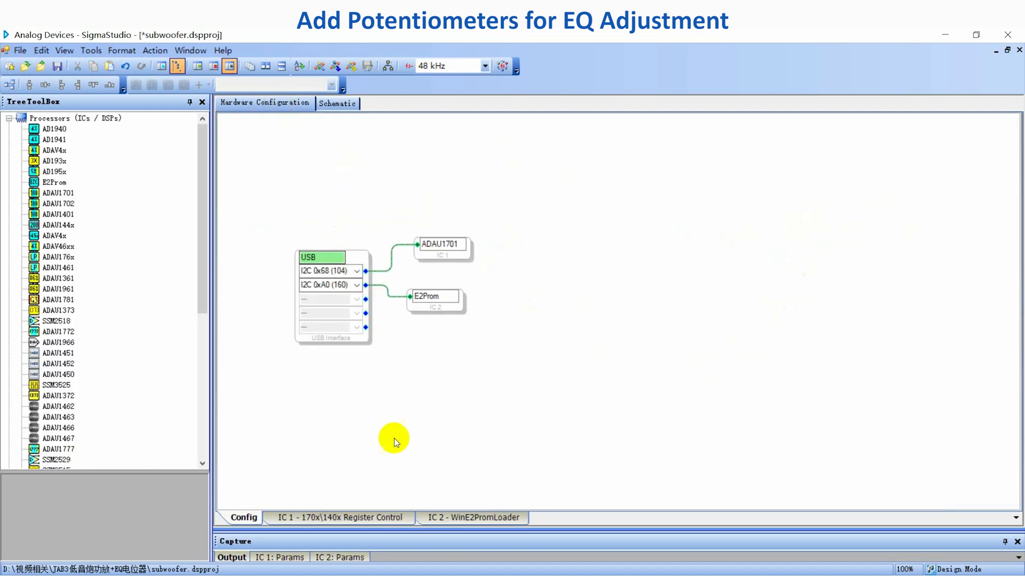
left_click(404, 517)
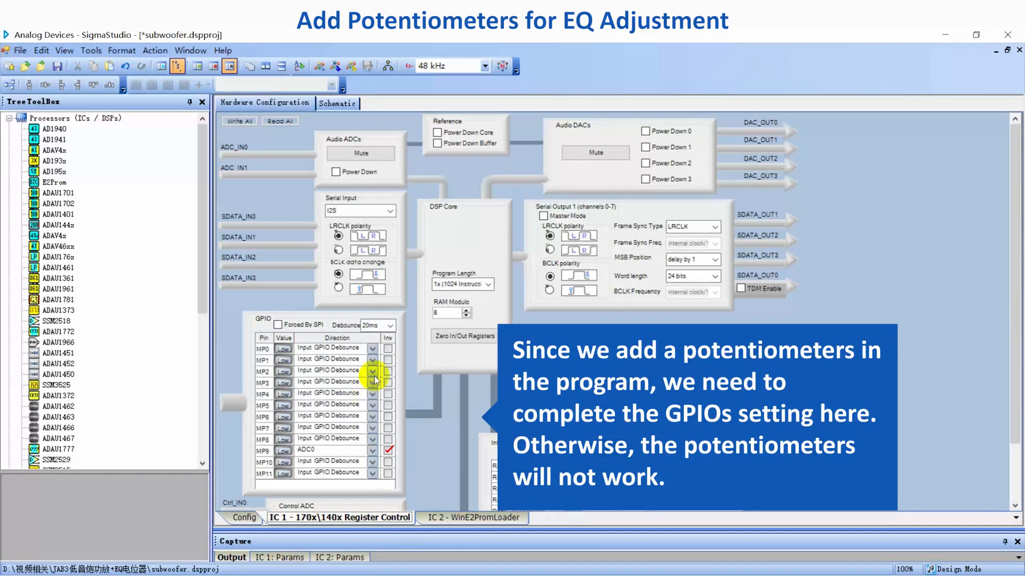
left_click(372, 372)
left_click(352, 491)
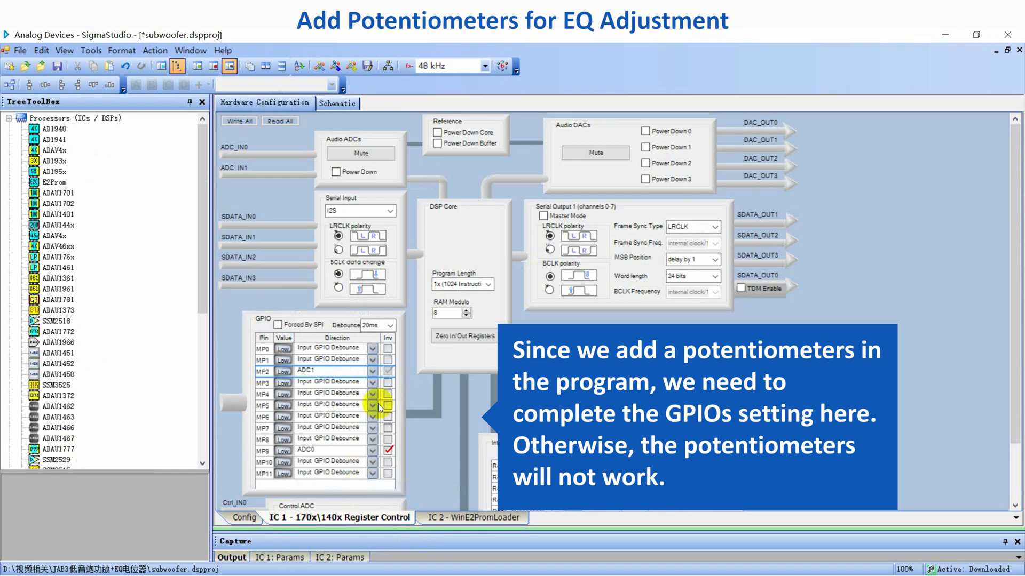
left_click(373, 382)
left_click(351, 499)
left_click(372, 440)
left_click(342, 555)
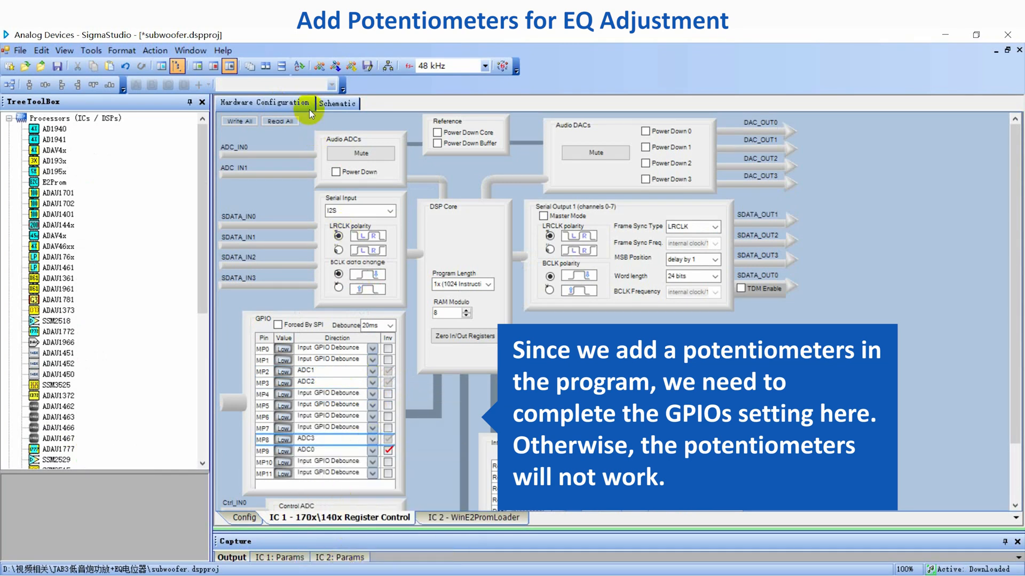
Return to the schematic, then link, compile and download the program to the ADAU1701.
left_click(331, 104)
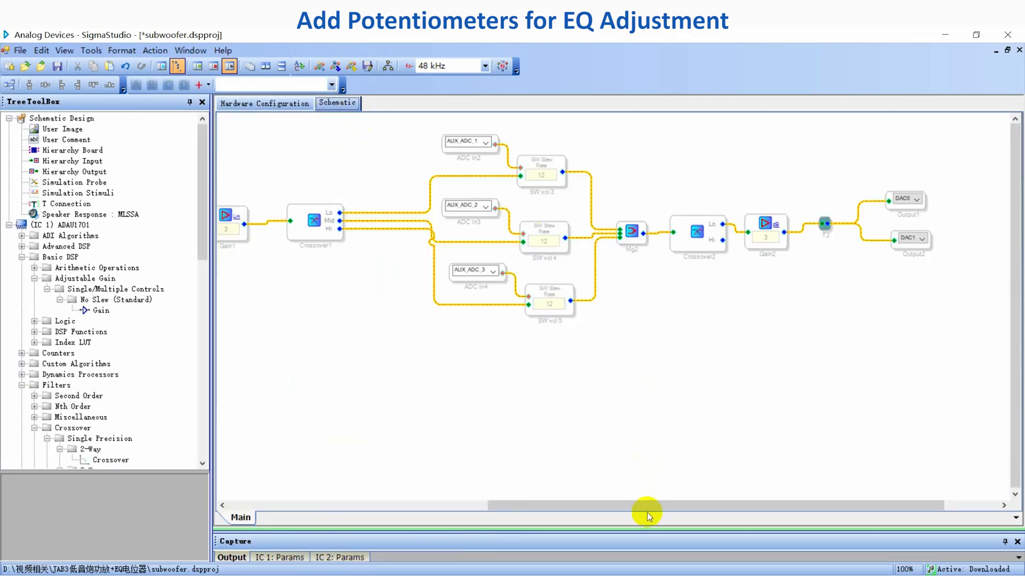
scroll(635, 427, "up", 1)
left_click(352, 68)
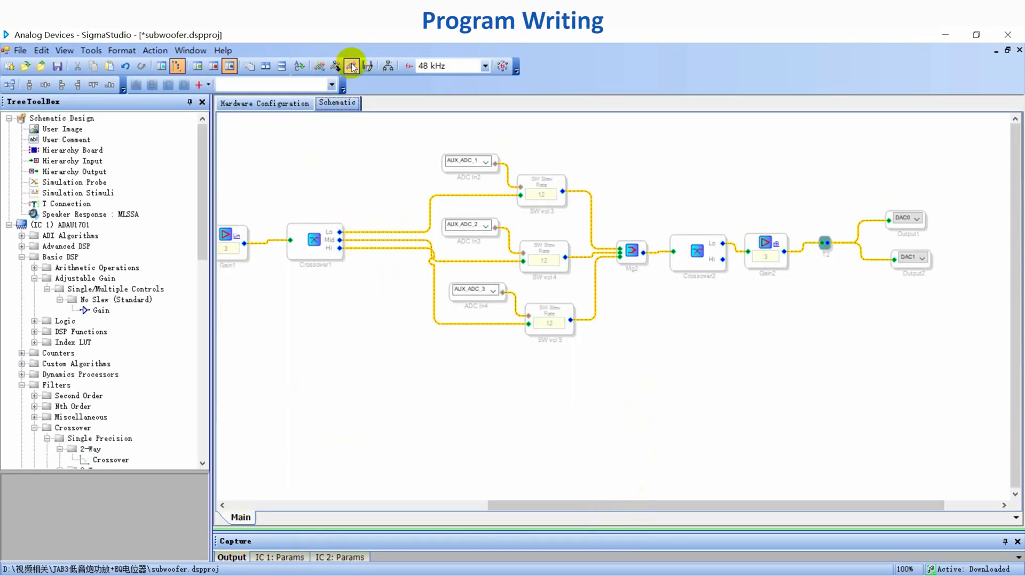
Write the compiled ADAU1701 program to the E2Prom from the hardware configuration, accepting the I2C EEPROM properties as offered.
left_click(257, 104)
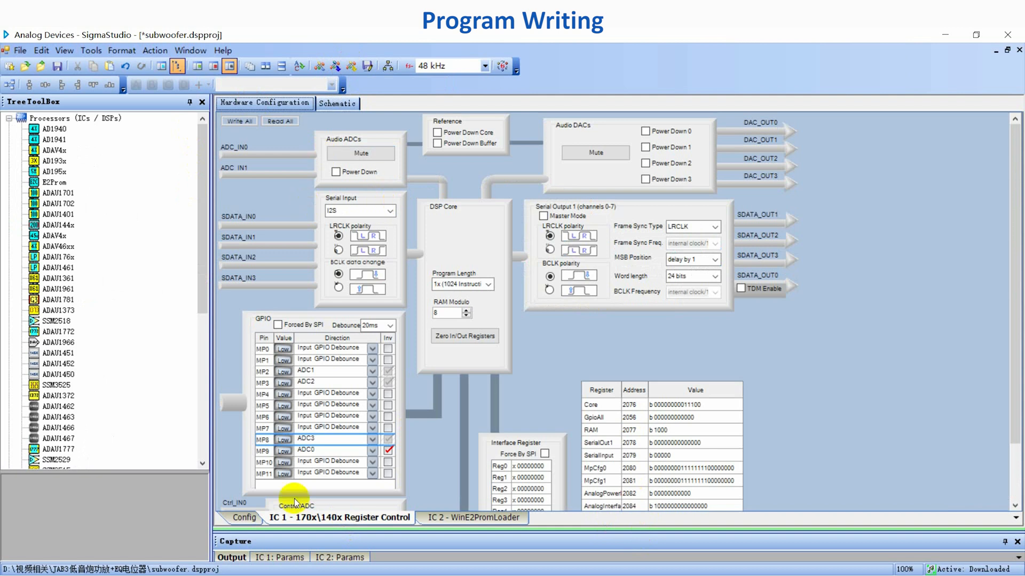
left_click(244, 518)
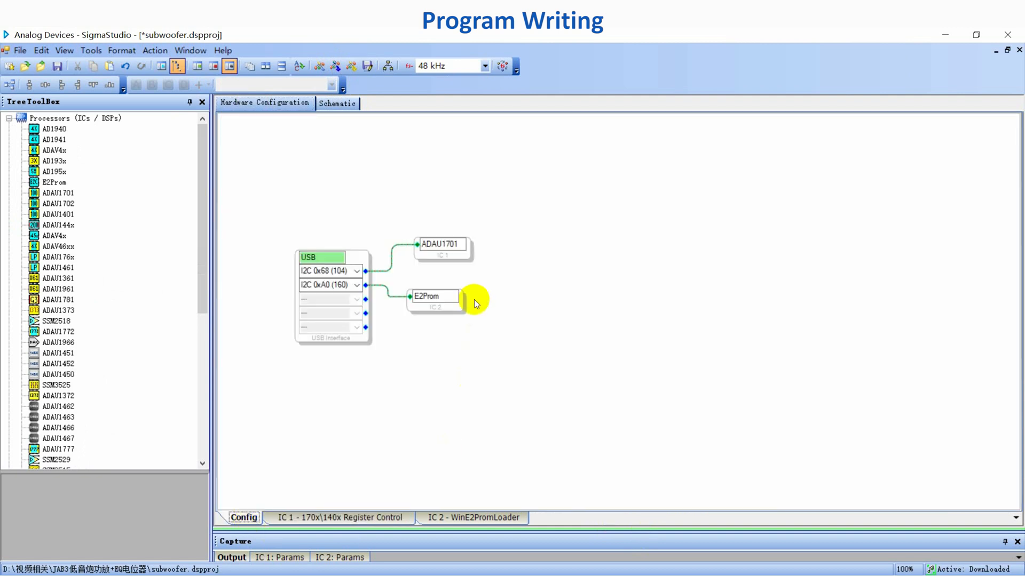
right_click(460, 257)
left_click(523, 333)
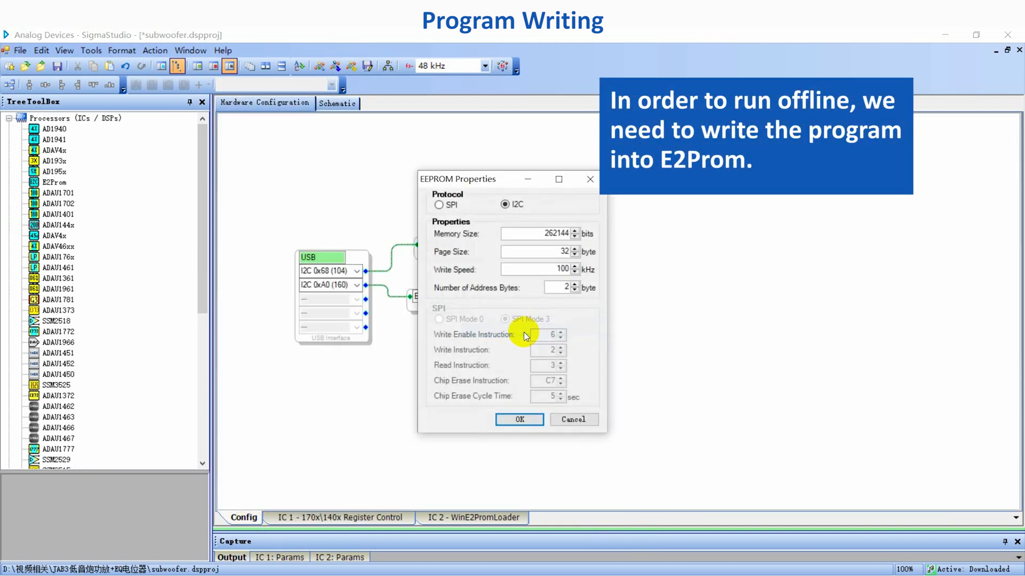
left_click(539, 423)
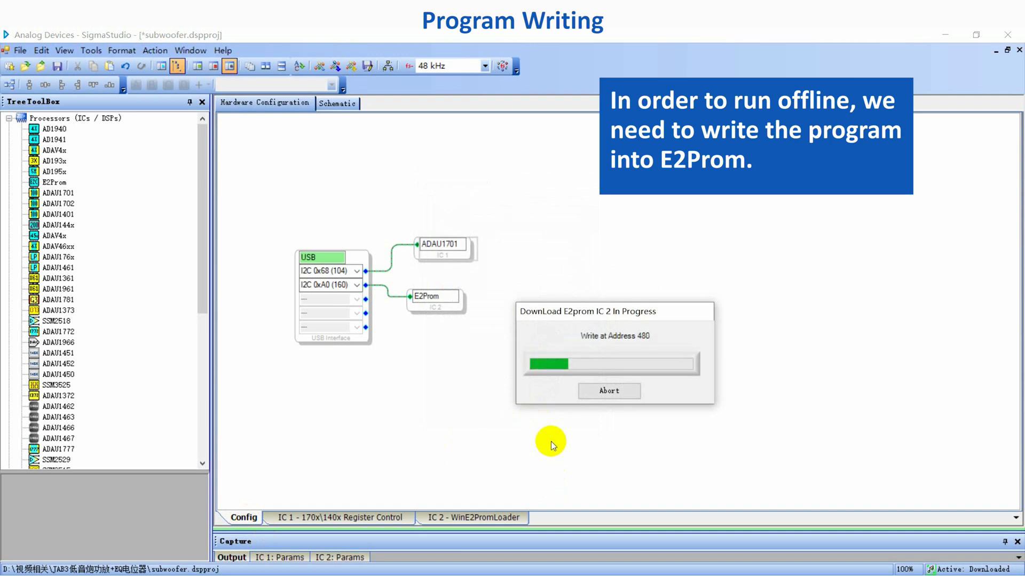